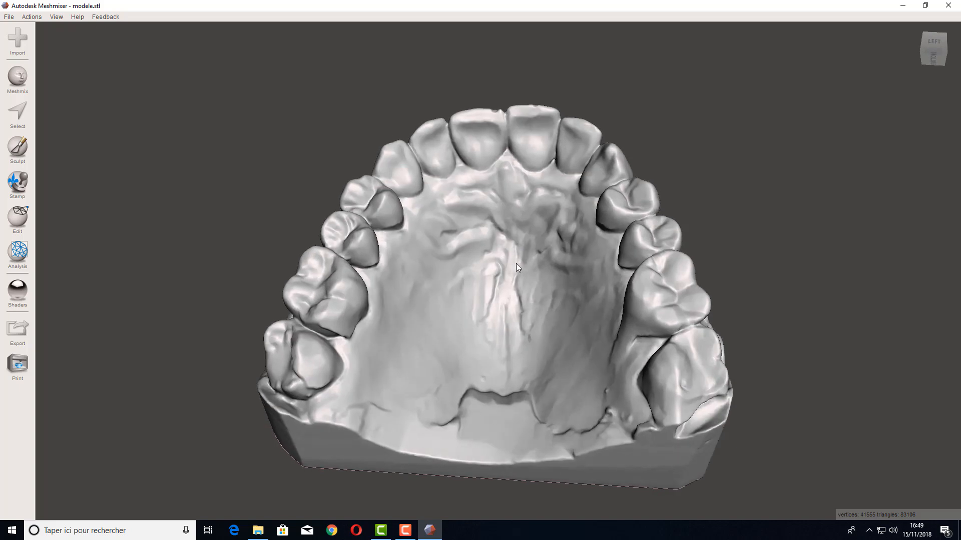
Step: Switch the upper dental model's display to wireframe
right_click_drag(554, 269, 504, 250)
scroll(506, 245, "up", 2)
scroll(505, 244, "up", 1)
scroll(511, 222, "up", 4)
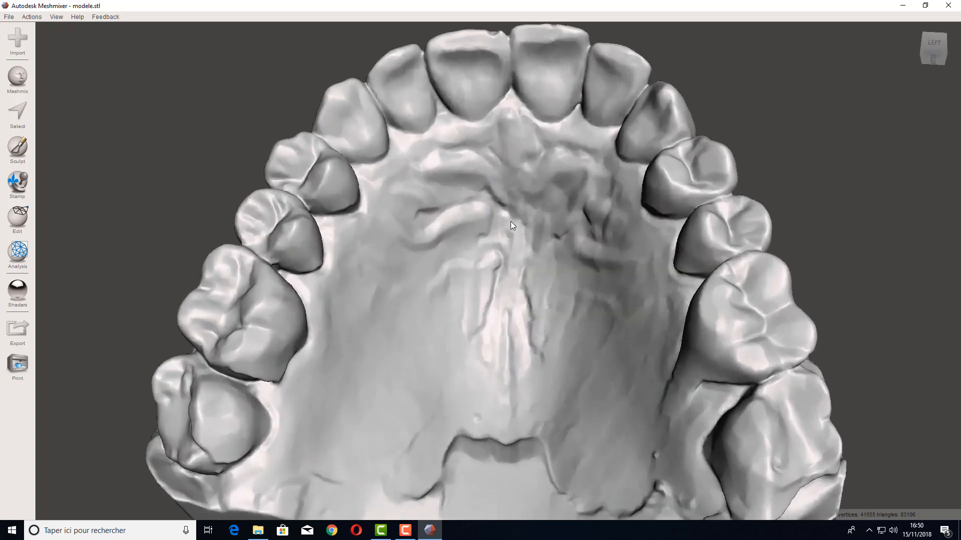
middle_click_drag(490, 202, 471, 244)
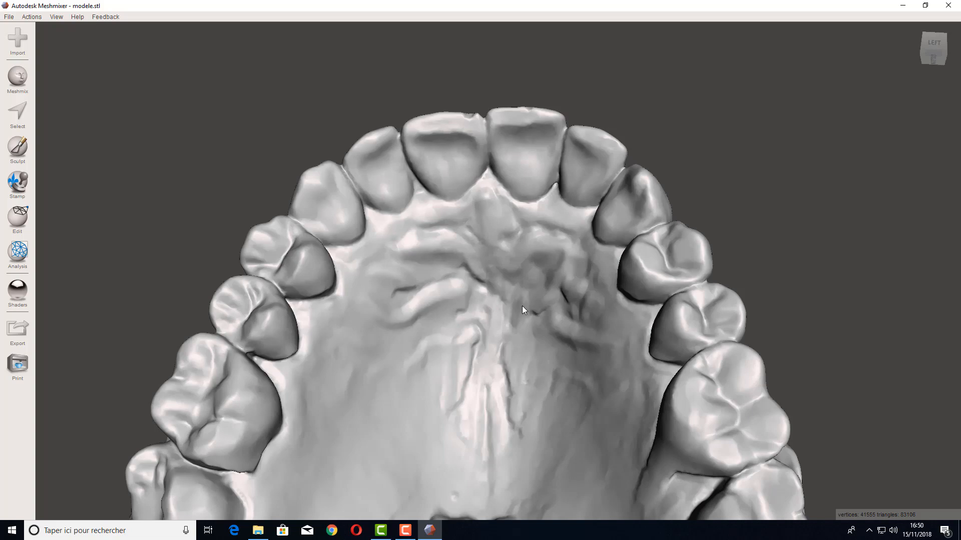
key("w")
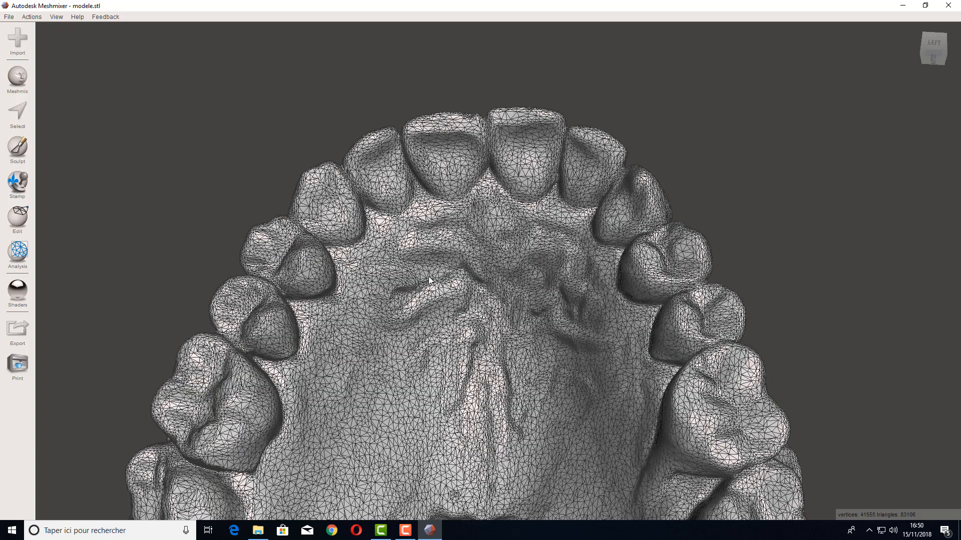
Step: Open the Select tool and set the brush size to 29
scroll(460, 265, "up", 3)
scroll(471, 248, "up", 3)
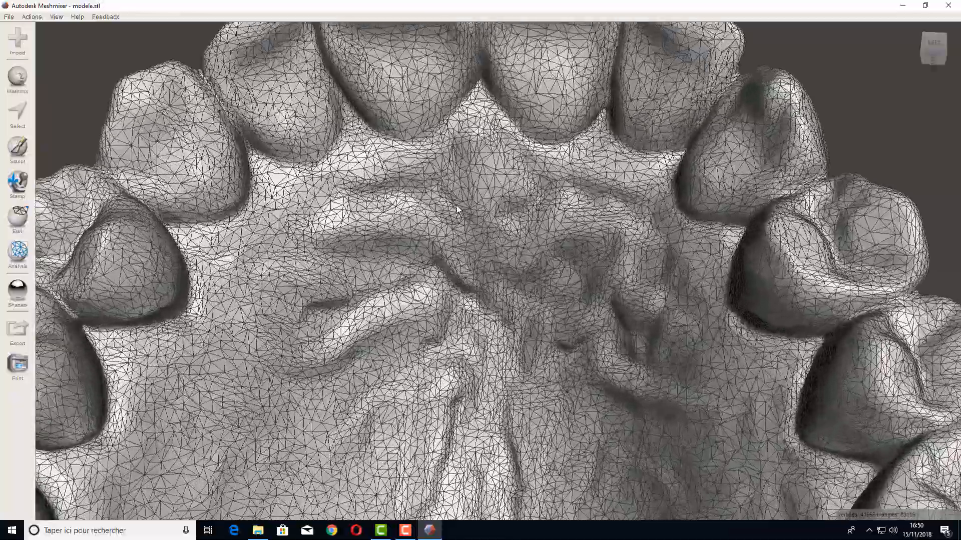
middle_click_drag(457, 207, 507, 348)
right_click_drag(507, 349, 518, 328)
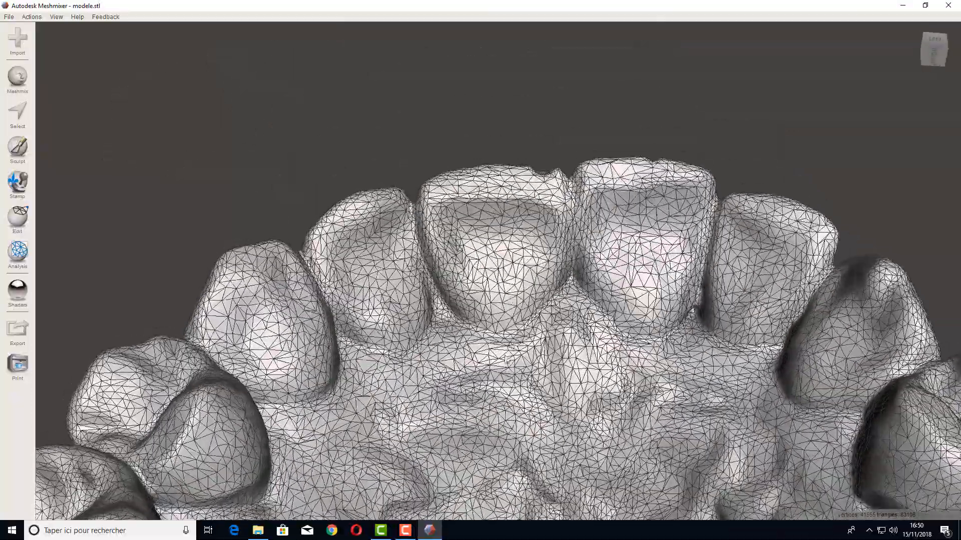
middle_click_drag(499, 362, 565, 286)
scroll(565, 286, "up", 1)
right_click_drag(565, 286, 511, 349)
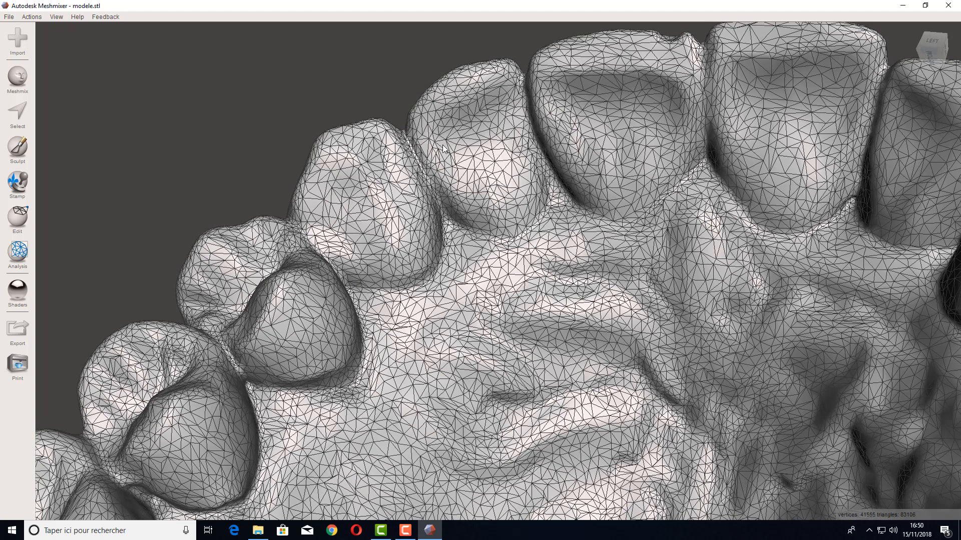
left_click(16, 118)
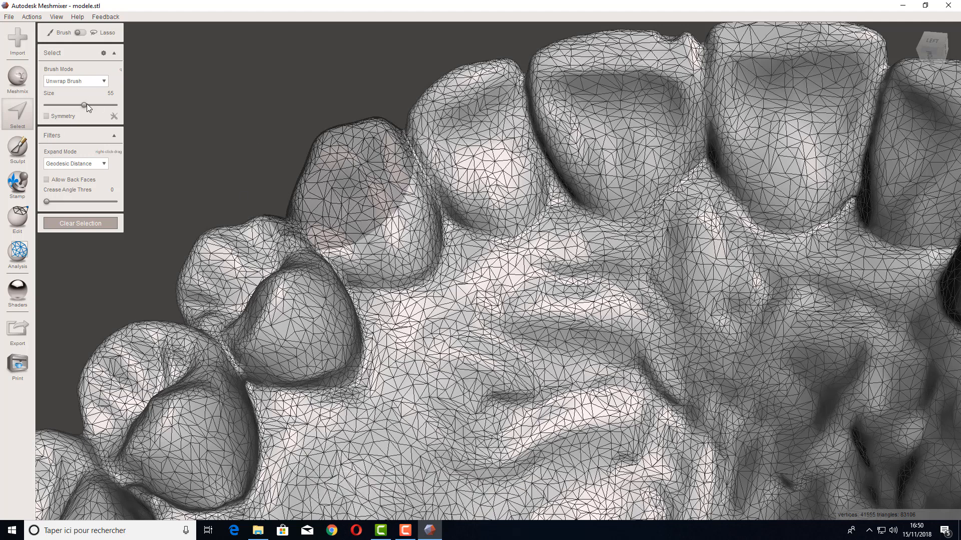
left_click_drag(84, 105, 69, 106)
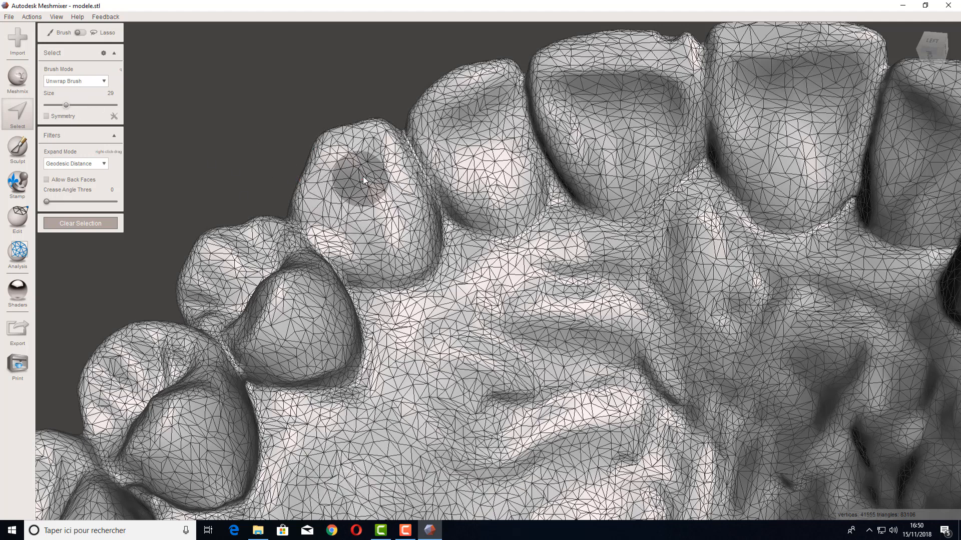
Step: Paint a selection band around the gum margins of the front teeth on one side of the arch
left_click_drag(359, 163, 344, 158)
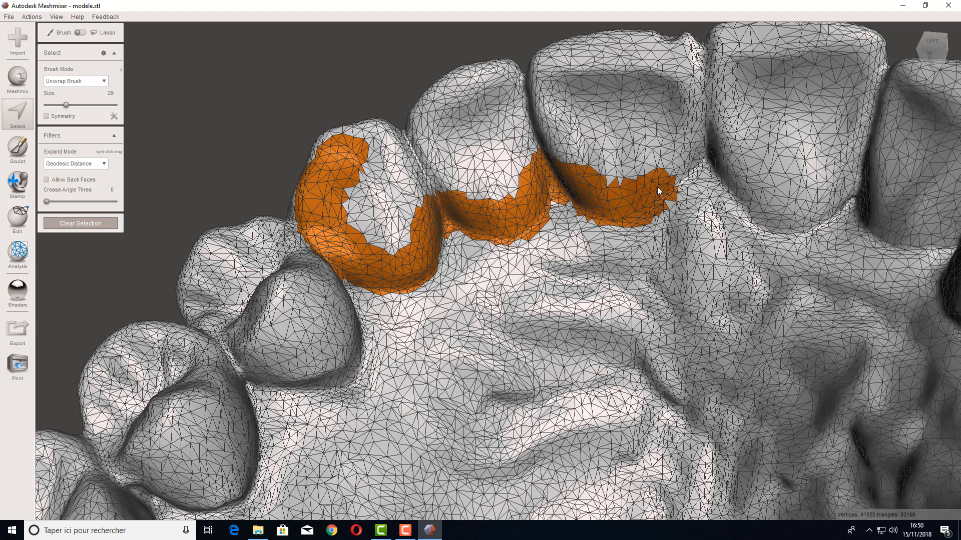
left_click_drag(683, 161, 703, 156)
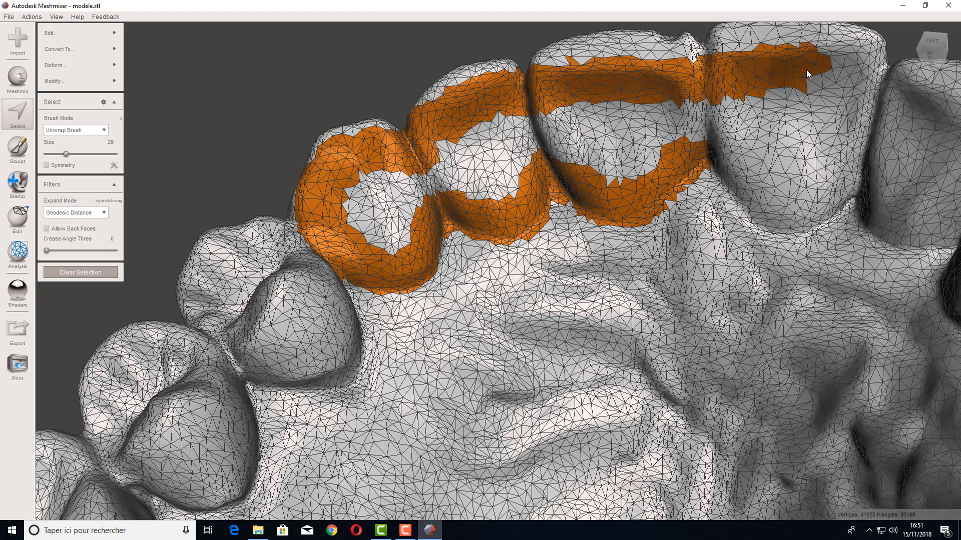
left_click_drag(806, 72, 865, 76)
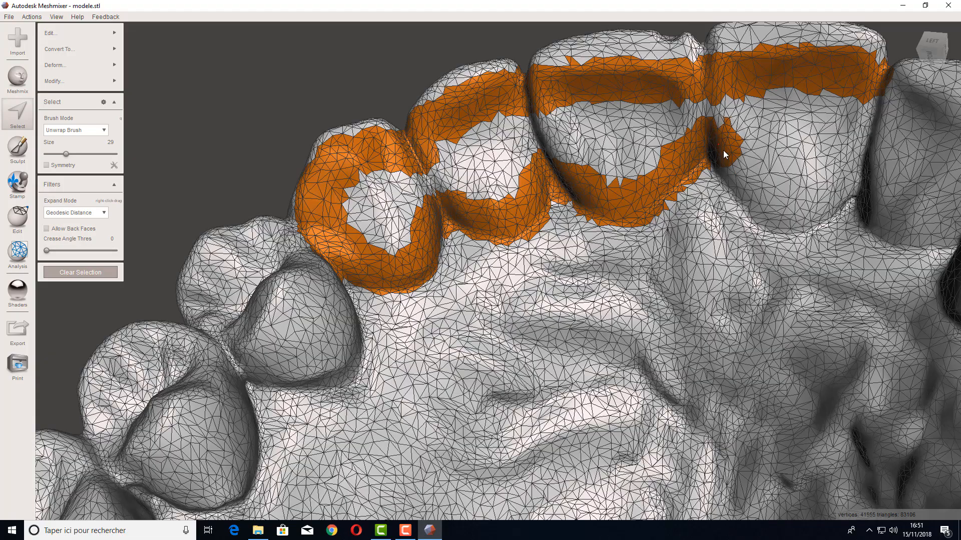
mouse_move(754, 199)
left_mouse_down()
mouse_move(803, 221)
mouse_move(842, 193)
left_mouse_up()
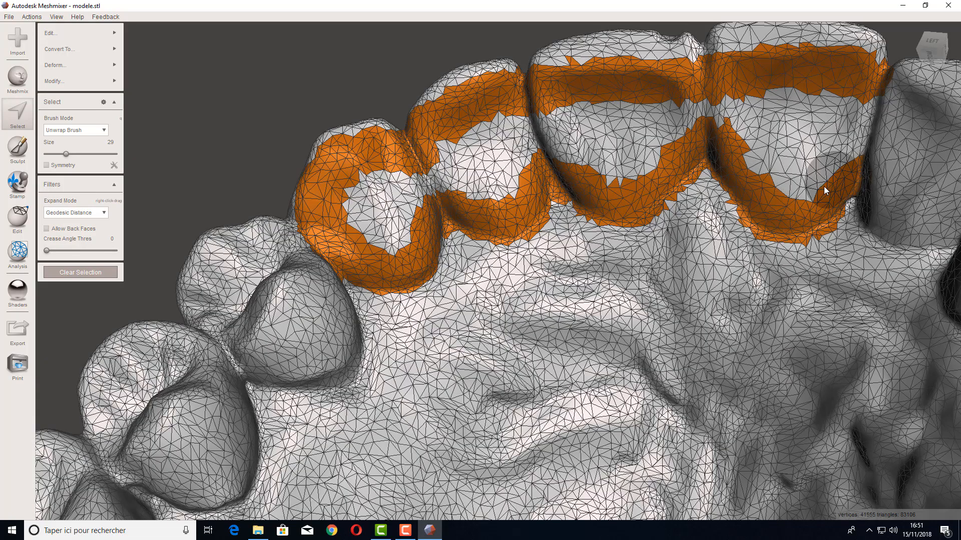
Step: Extend the painted margin selection around the remaining front teeth on the other side
right_click_drag(659, 329, 632, 323)
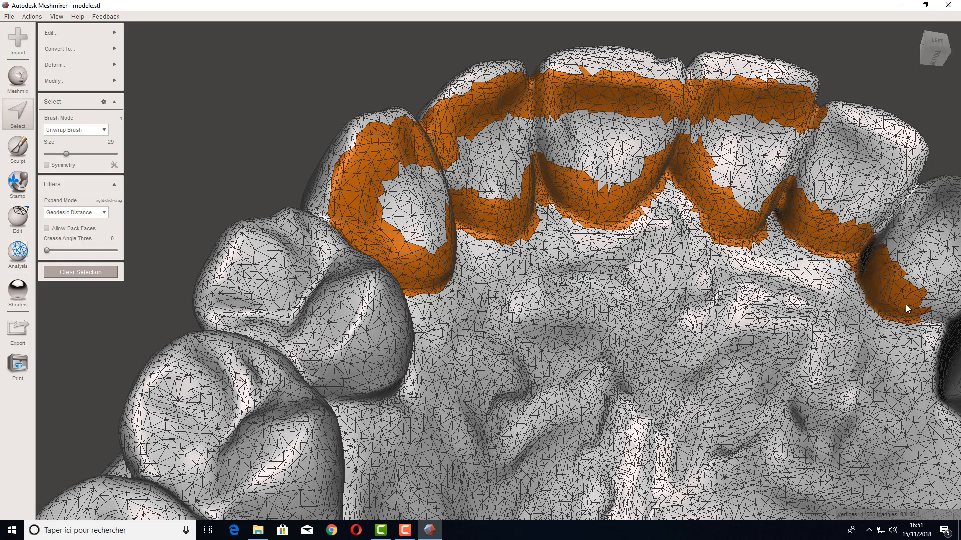
right_click_drag(906, 305, 699, 324)
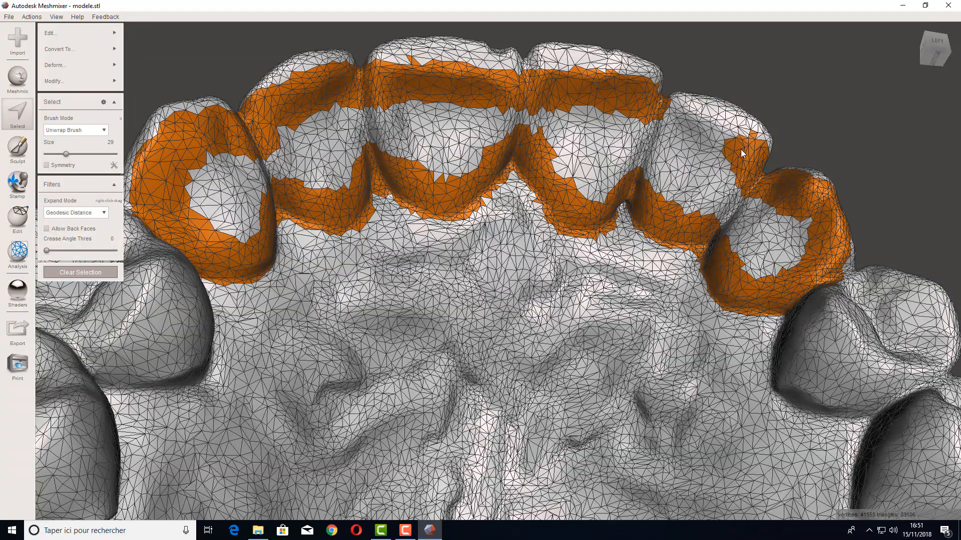
right_click_drag(626, 322, 751, 320)
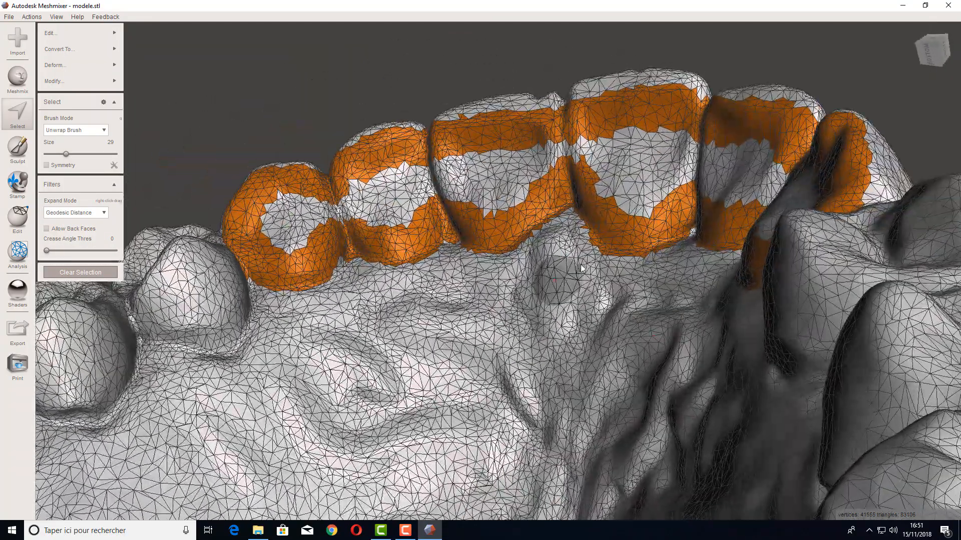
mouse_move(424, 366)
right_mouse_down()
mouse_move(551, 369)
mouse_move(471, 344)
right_mouse_up()
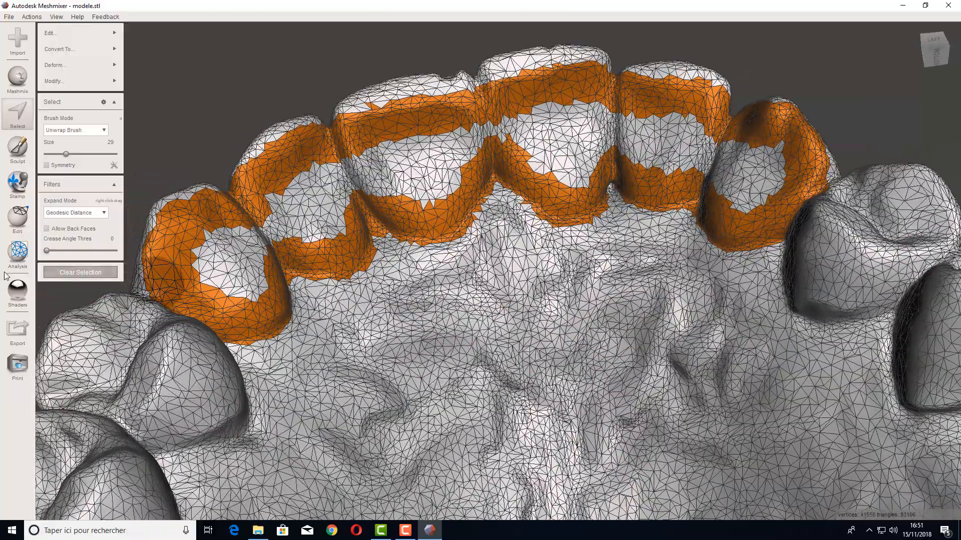
Step: Remesh the selected margin area at 50% relative density
mouse_move(68, 34)
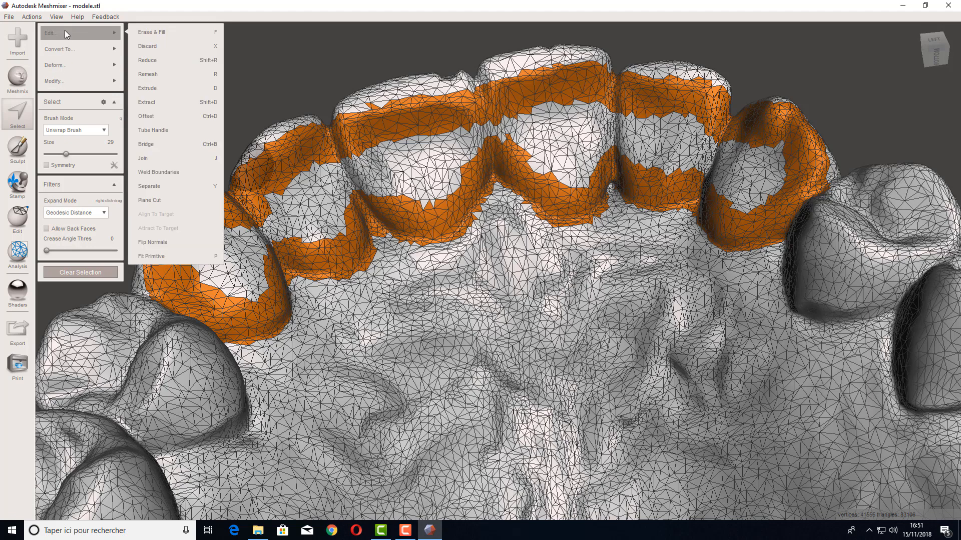
left_click(160, 74)
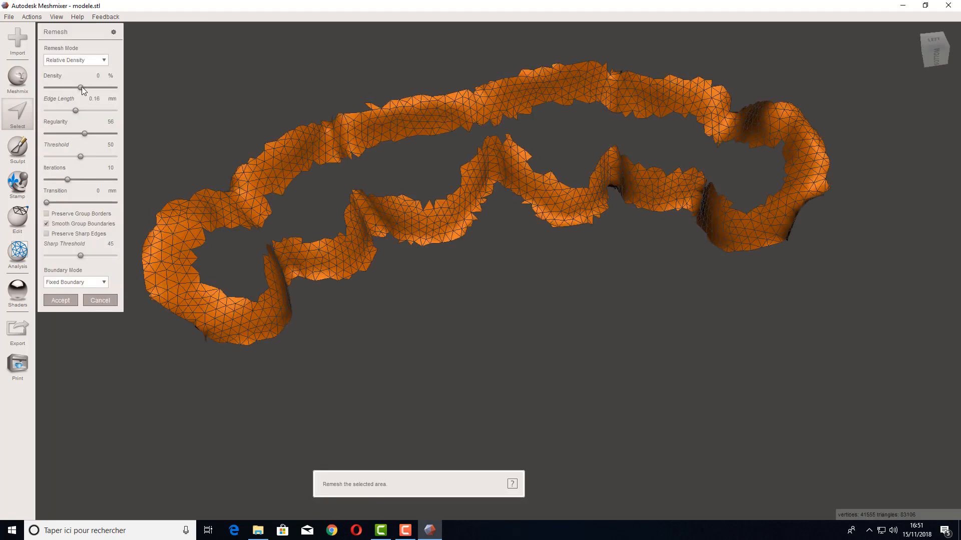
left_click_drag(82, 87, 118, 91)
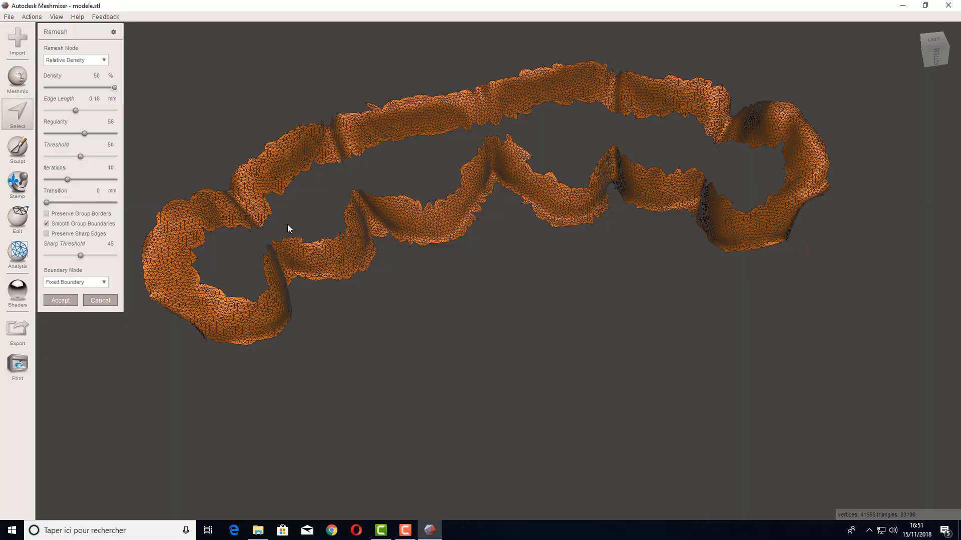
left_click(58, 300)
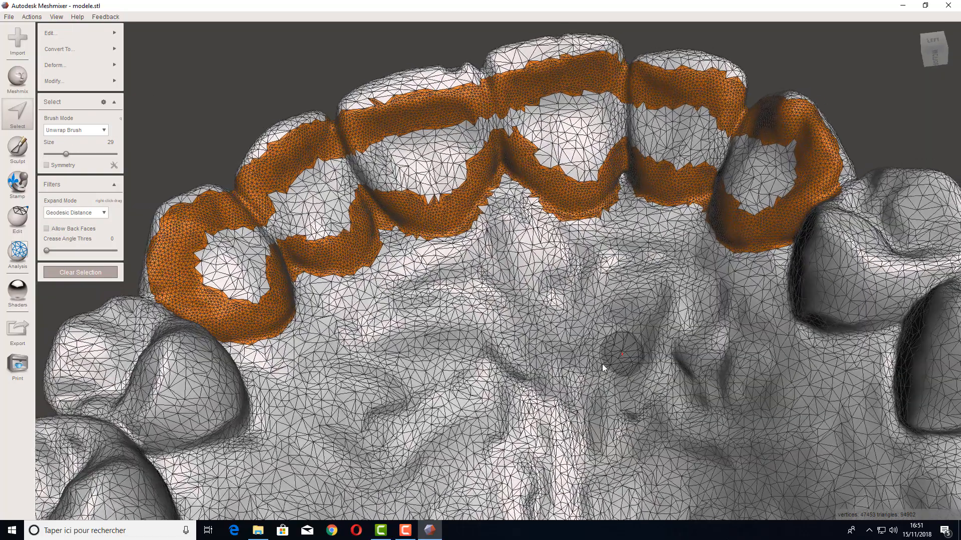
Step: Clear the selection on the model
left_click(75, 273)
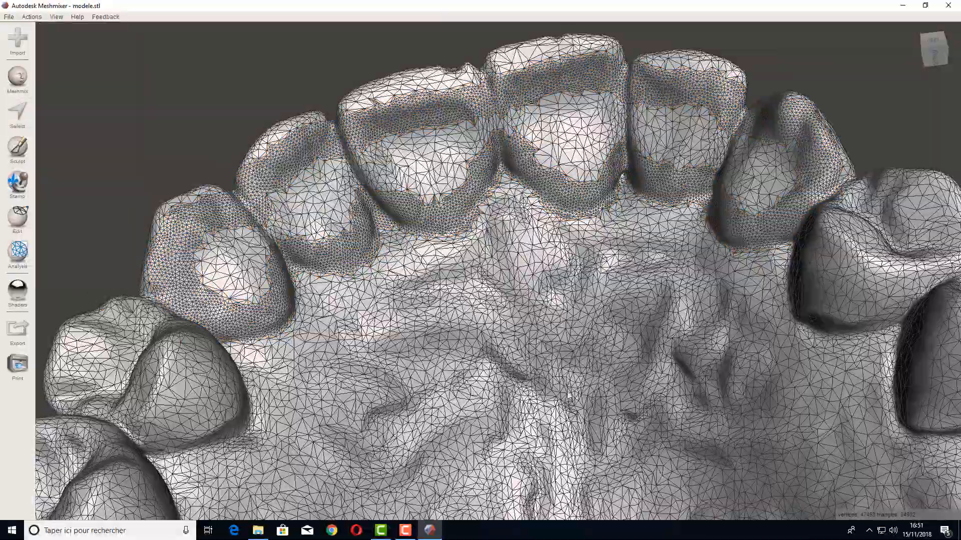
right_click_drag(569, 395, 545, 369)
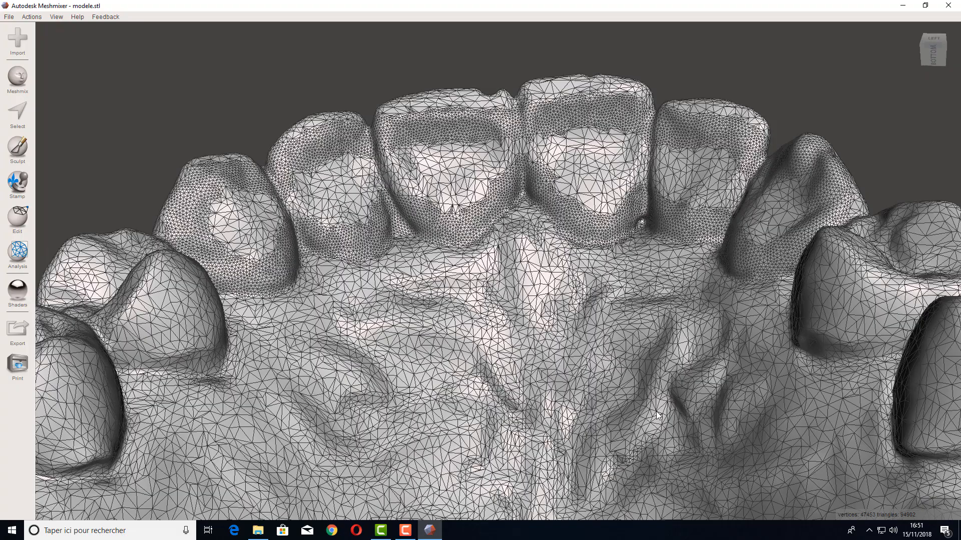
right_click_drag(657, 415, 640, 398)
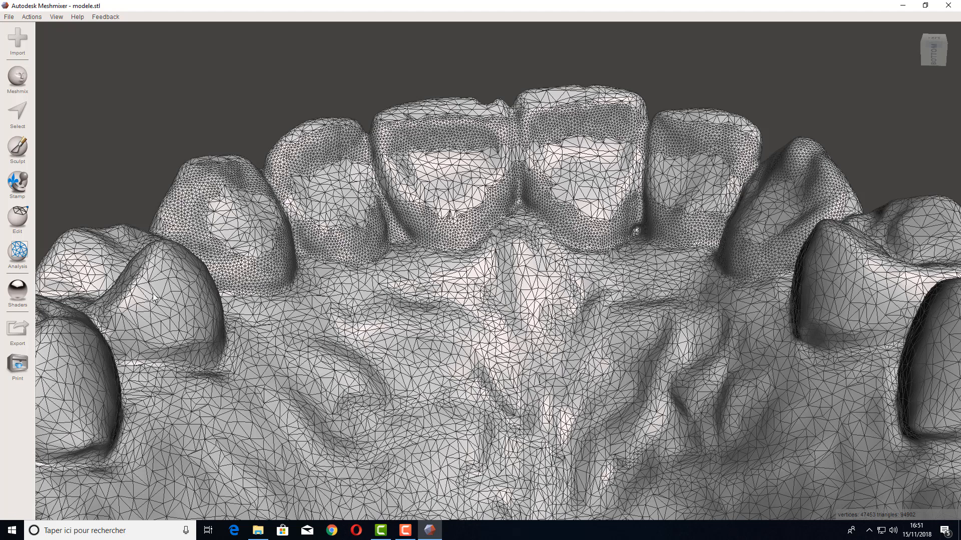
Step: Duplicate the model and make the original modele.stl the active object
left_click(19, 218)
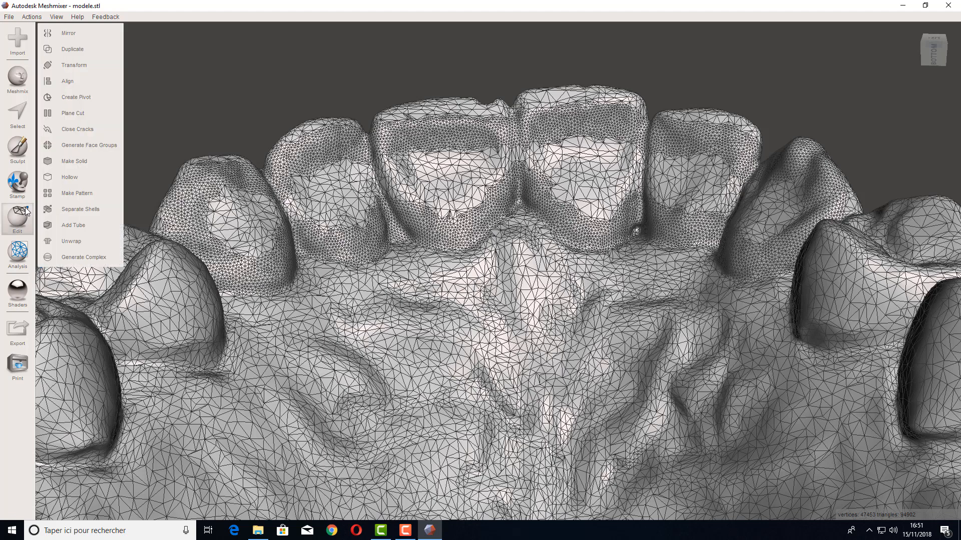
left_click(73, 48)
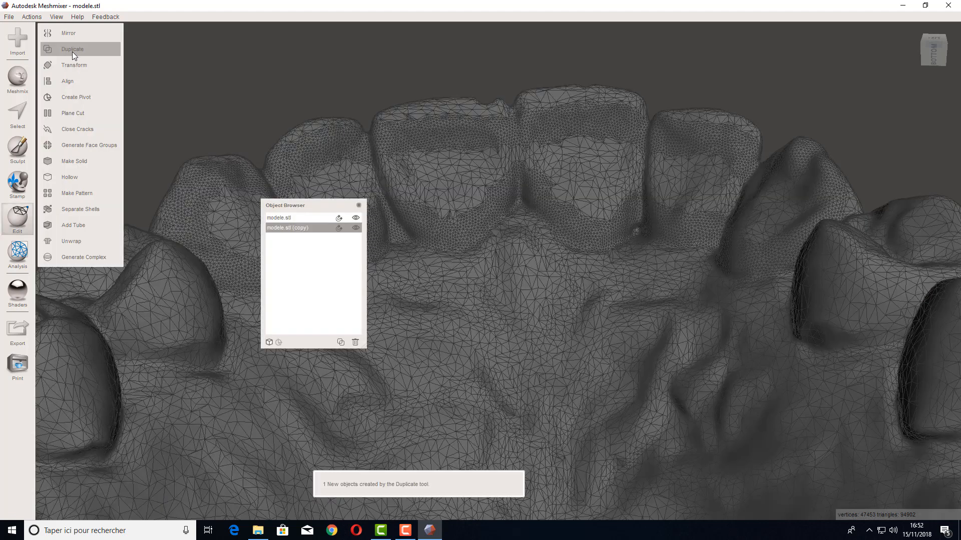
left_click_drag(301, 204, 804, 28)
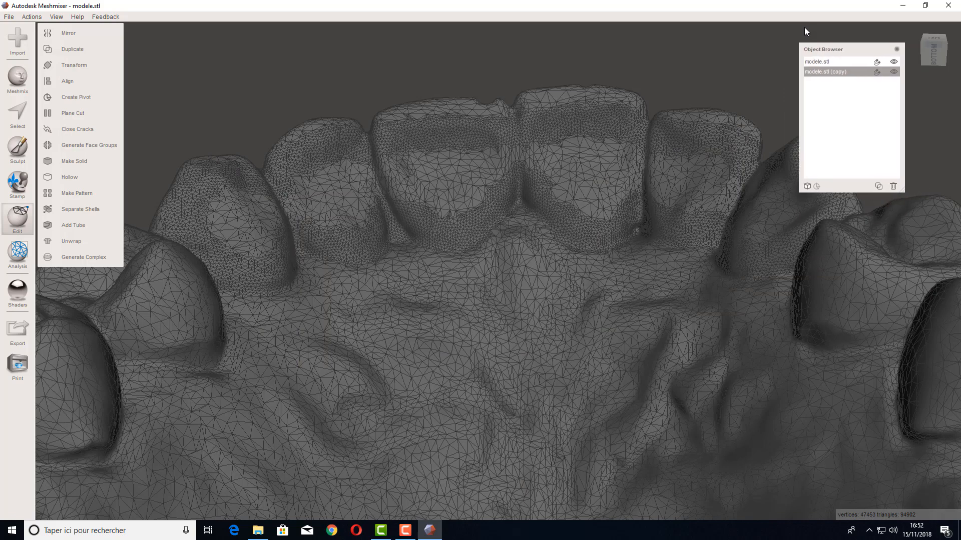
left_click(821, 61)
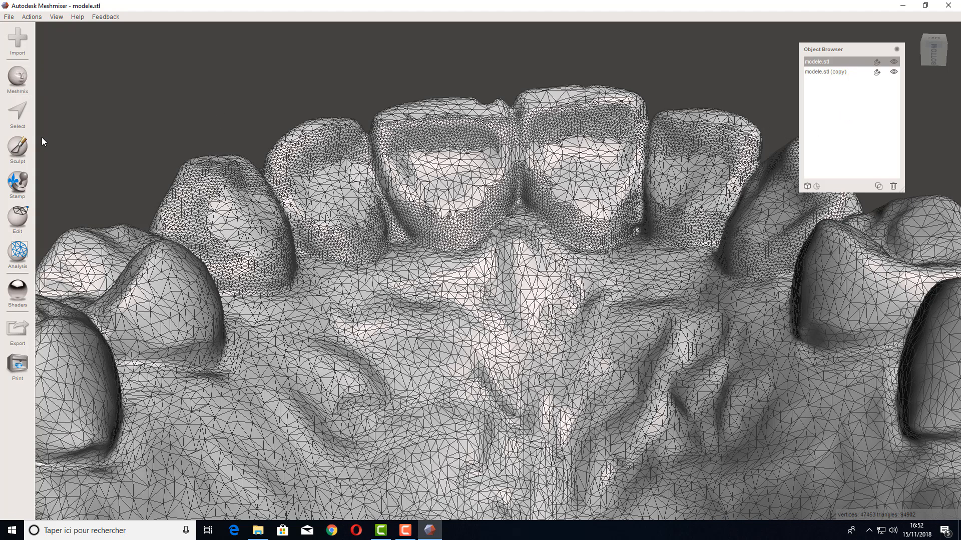
Step: Paint a selection over the crowns of the front teeth with the Select brush
left_click(17, 113)
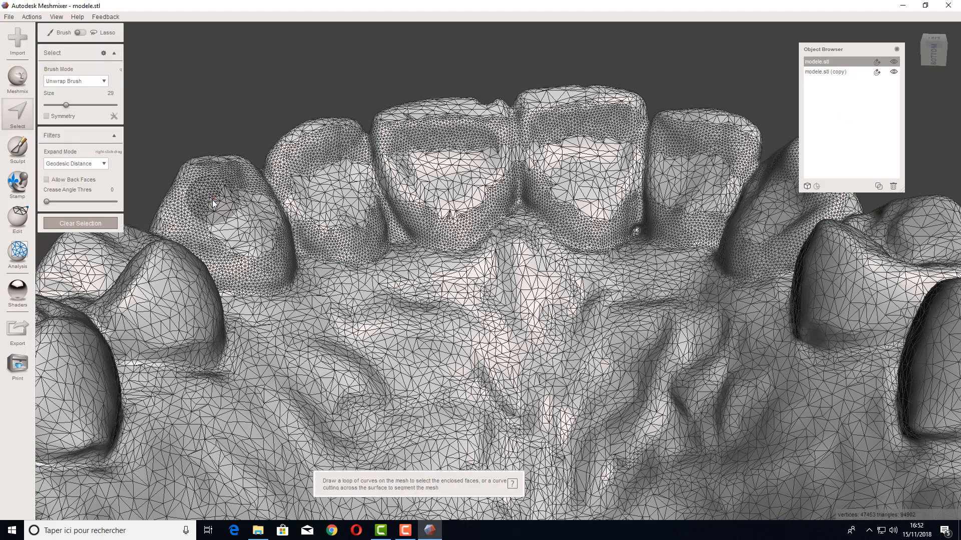
right_click_drag(225, 193, 293, 210)
left_click(259, 194)
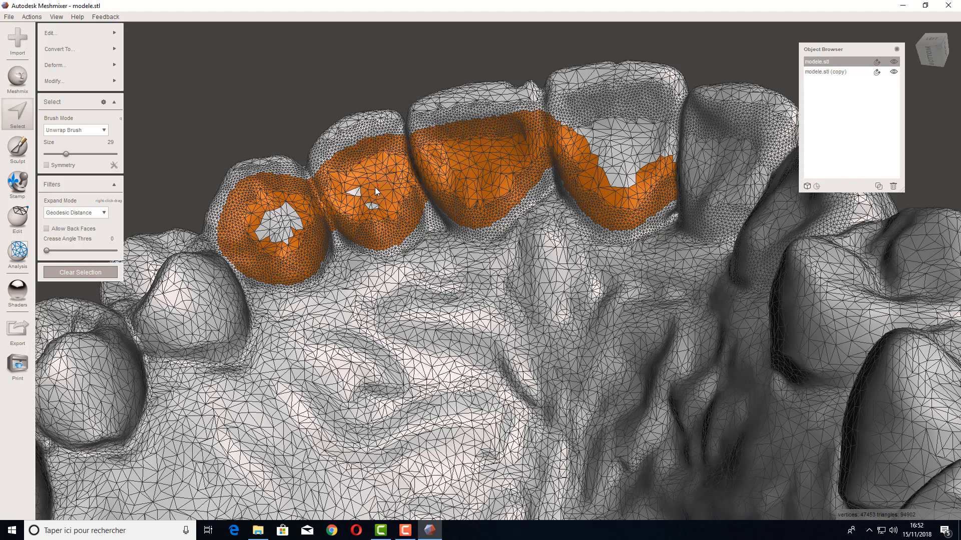
mouse_move(374, 187)
left_mouse_down()
mouse_move(284, 225)
mouse_move(431, 150)
mouse_move(511, 162)
mouse_move(537, 142)
left_mouse_up()
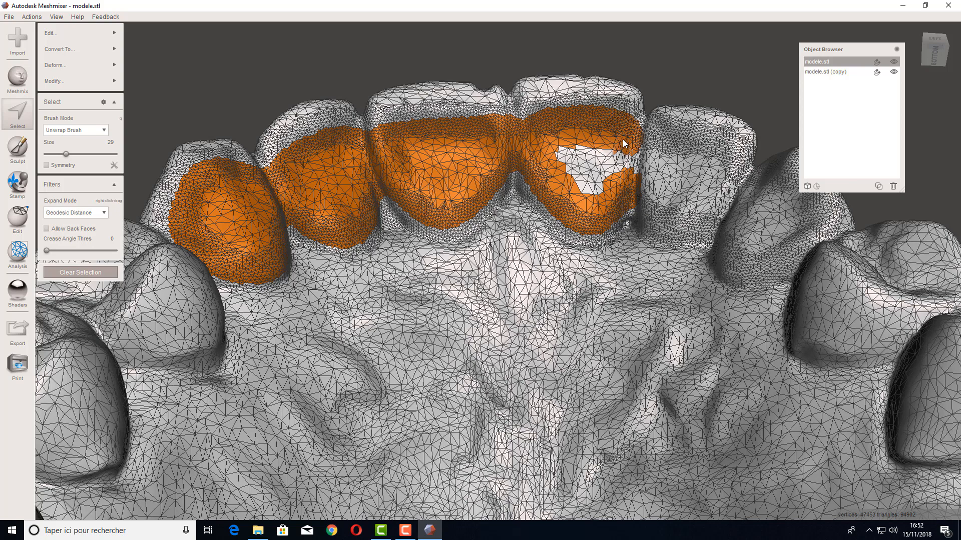
left_click_drag(654, 156, 690, 162)
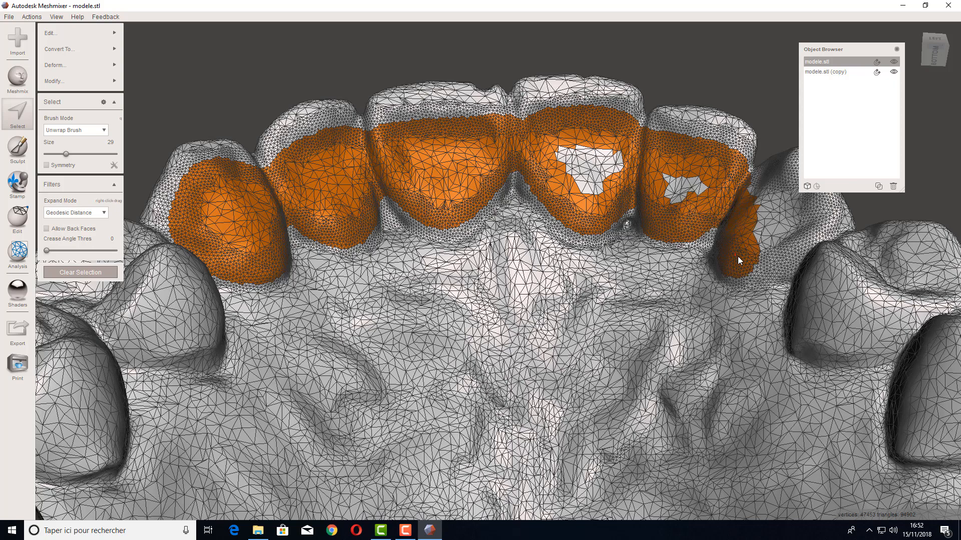
Step: Extend the crown selection to cover all six front teeth, filling the remaining gaps
mouse_move(755, 260)
left_mouse_down()
mouse_move(765, 251)
mouse_move(665, 215)
mouse_move(605, 160)
mouse_move(579, 174)
mouse_move(704, 190)
left_mouse_up()
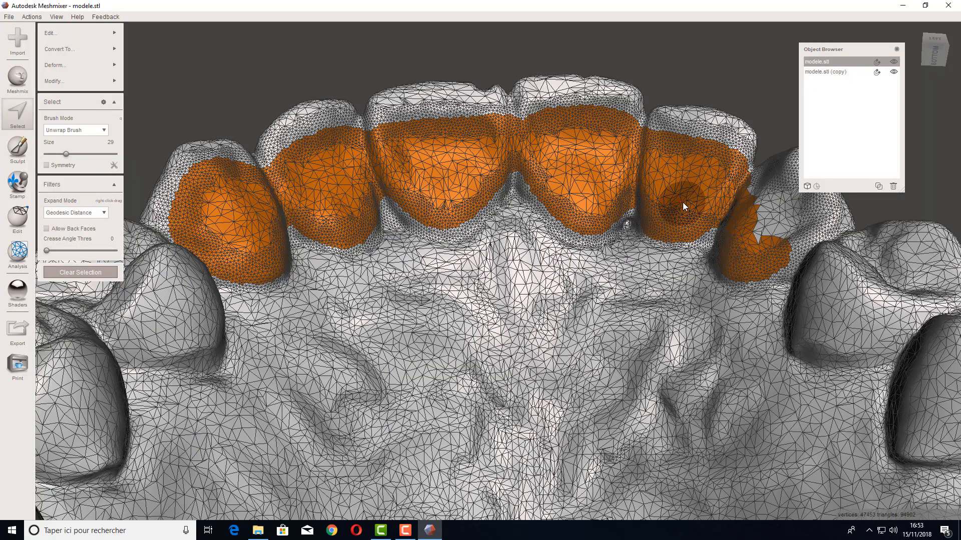
right_click_drag(680, 204, 731, 218)
left_click_drag(655, 186, 678, 181)
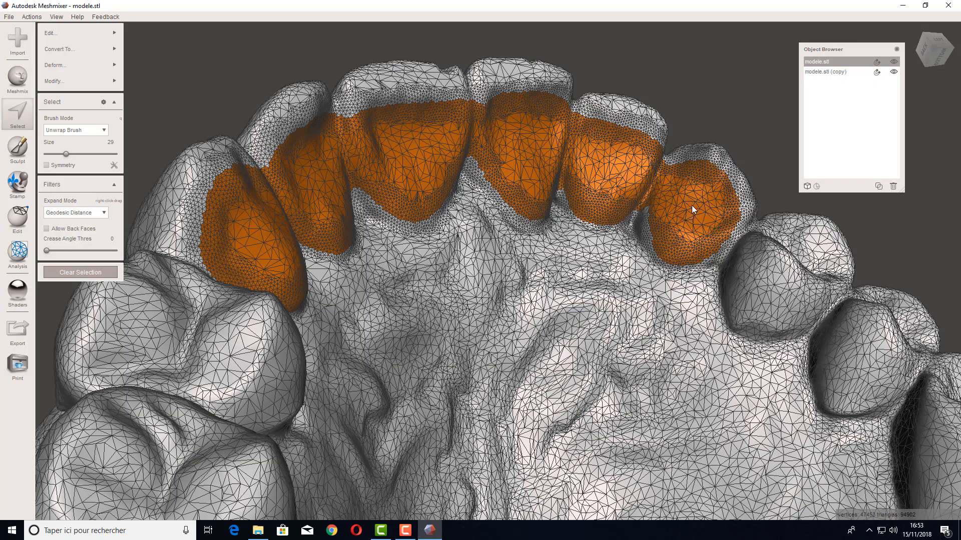
right_click_drag(664, 221, 633, 218)
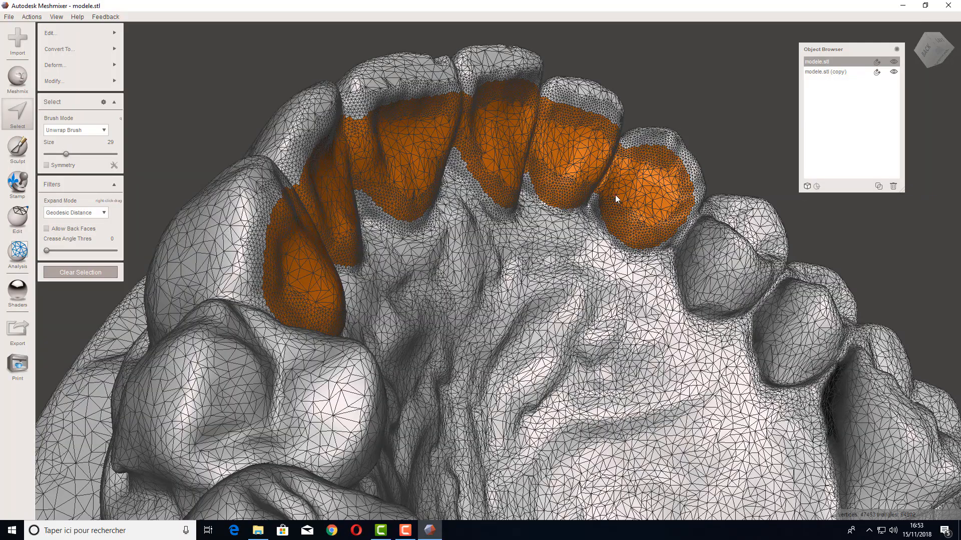
right_click_drag(616, 185, 561, 184)
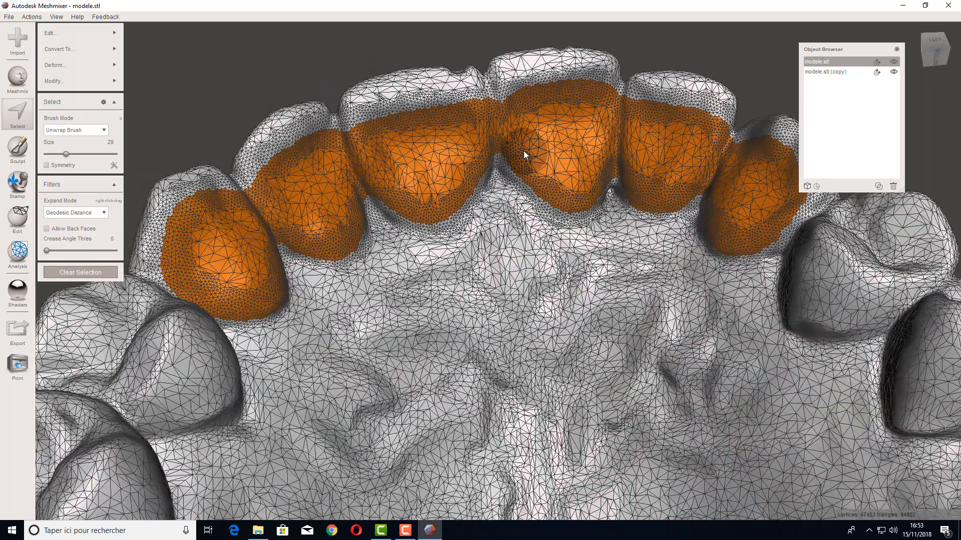
Step: Extrude the selected front-teeth crowns along Normal with an Offset end type, 0.5015 mm offset and density 38
right_click_drag(570, 173, 517, 131)
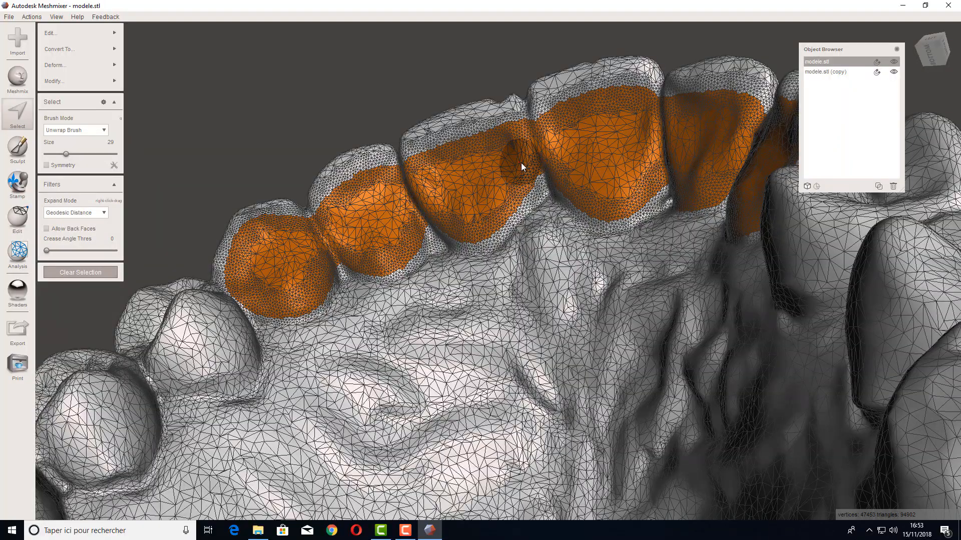
right_click_drag(452, 214, 677, 212)
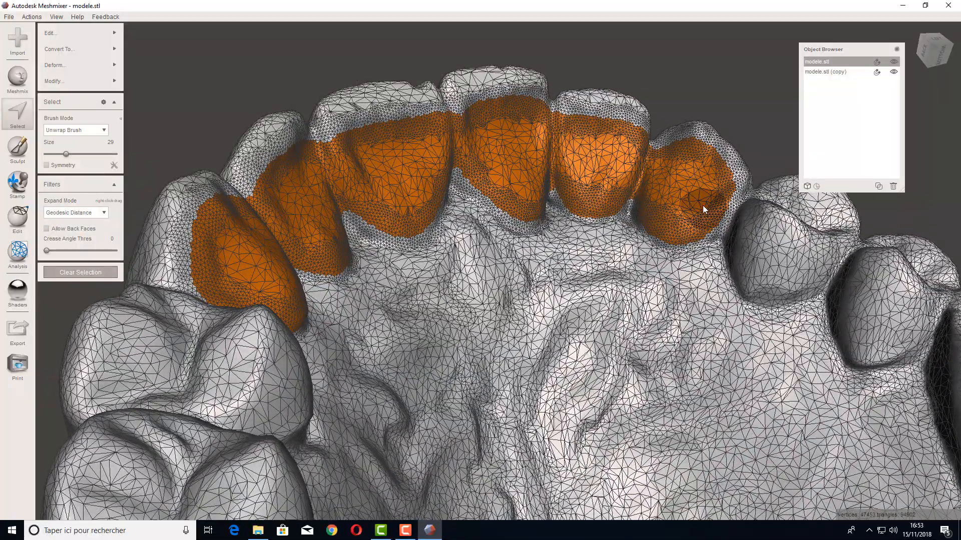
right_click_drag(697, 202, 542, 356)
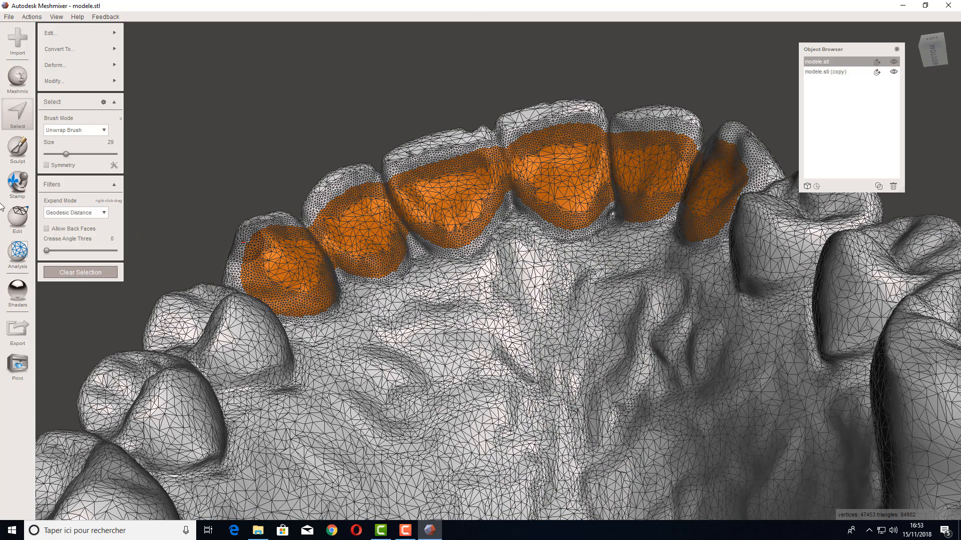
mouse_move(52, 32)
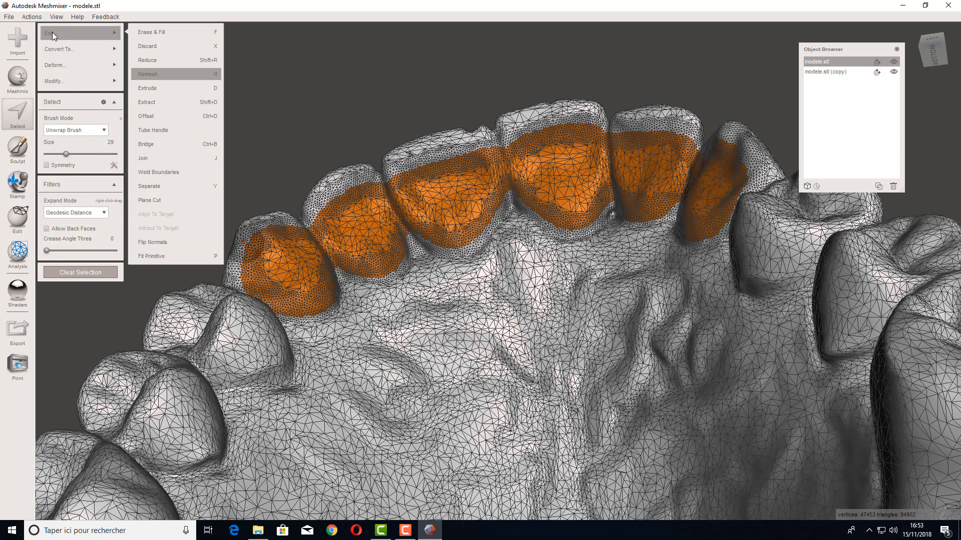
left_click(163, 87)
left_click(106, 127)
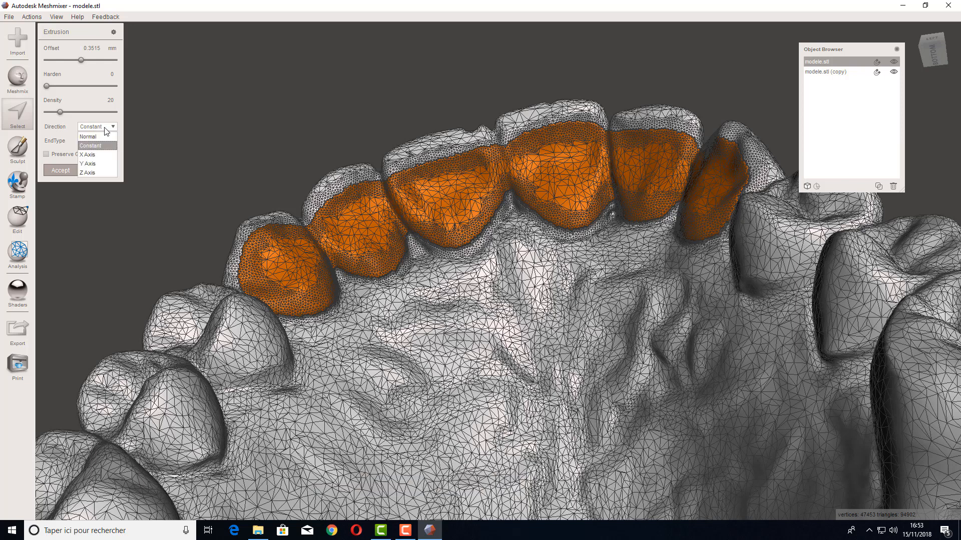
left_click(91, 137)
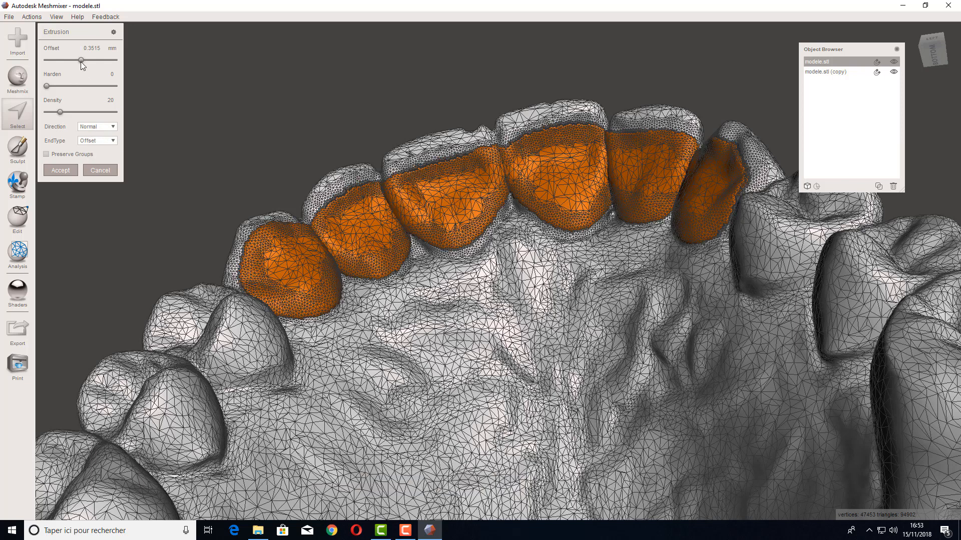
left_click_drag(80, 60, 81, 59)
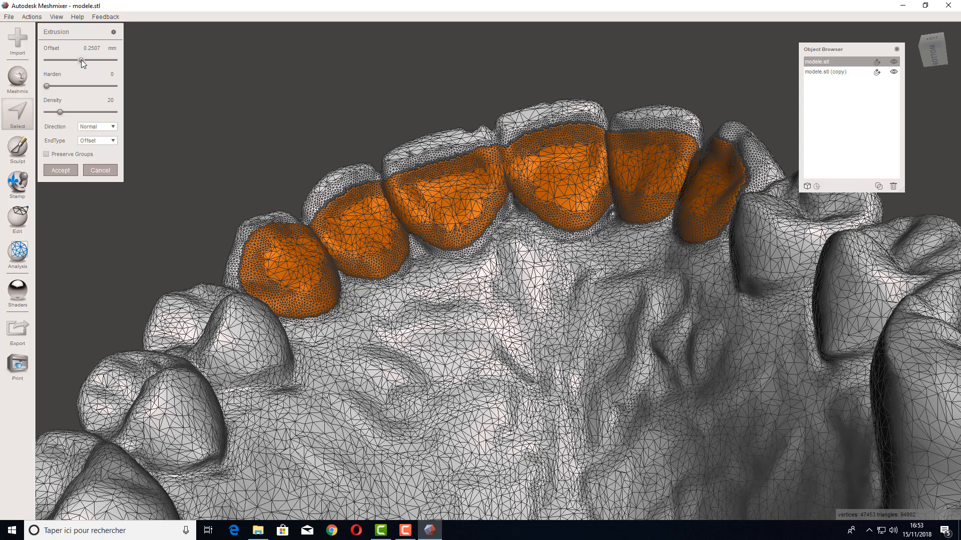
left_click_drag(81, 59, 82, 59)
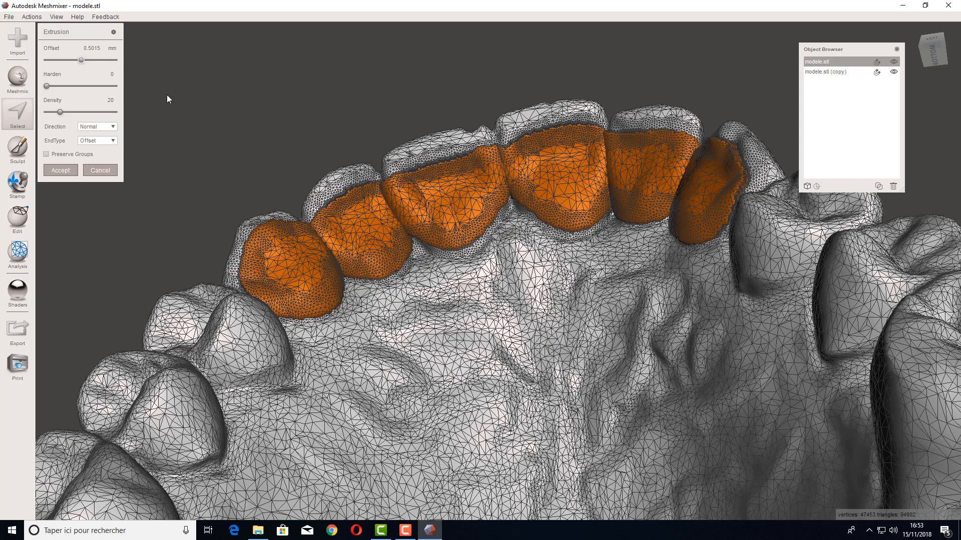
right_click_drag(601, 347, 655, 376)
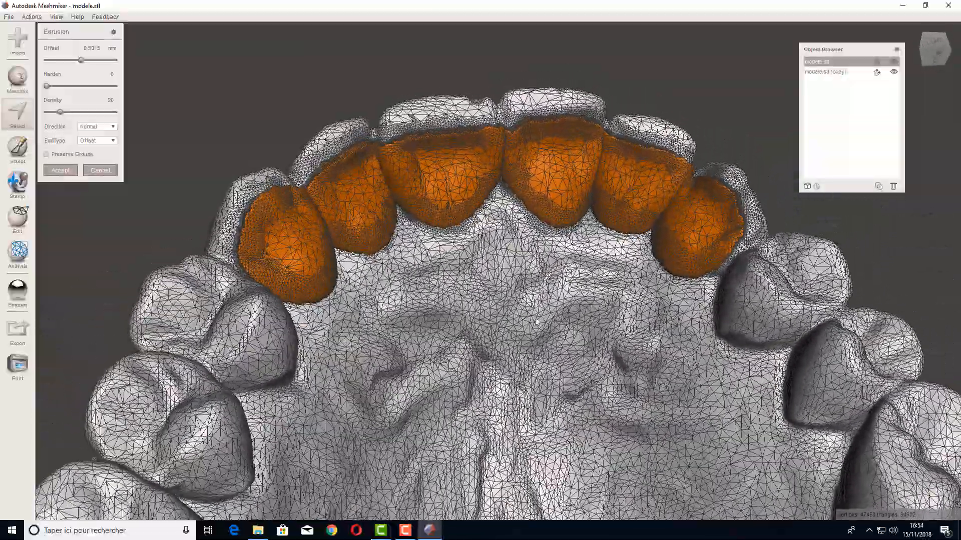
mouse_move(502, 300)
right_mouse_down()
mouse_move(513, 303)
mouse_move(493, 298)
mouse_move(493, 323)
mouse_move(488, 285)
mouse_move(495, 291)
right_mouse_up()
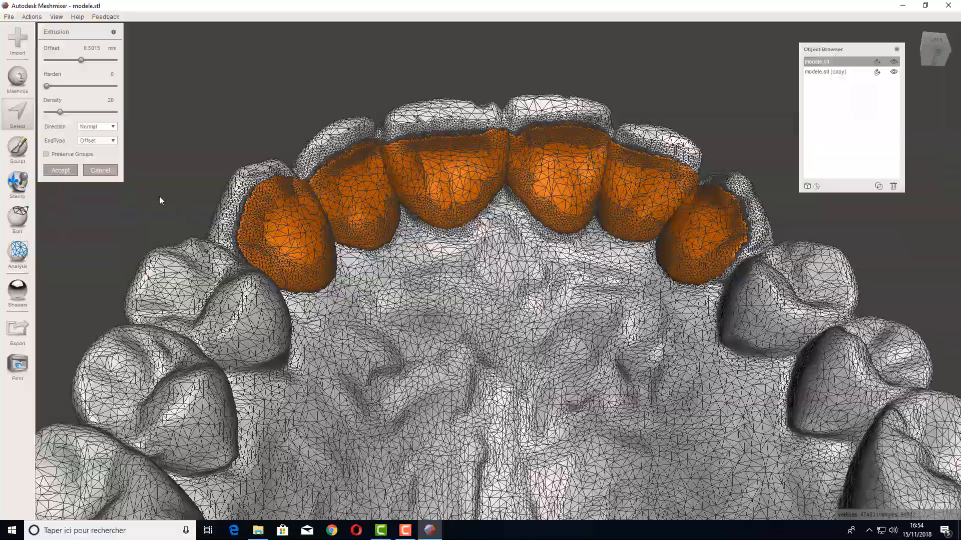
right_click_drag(552, 361, 489, 346)
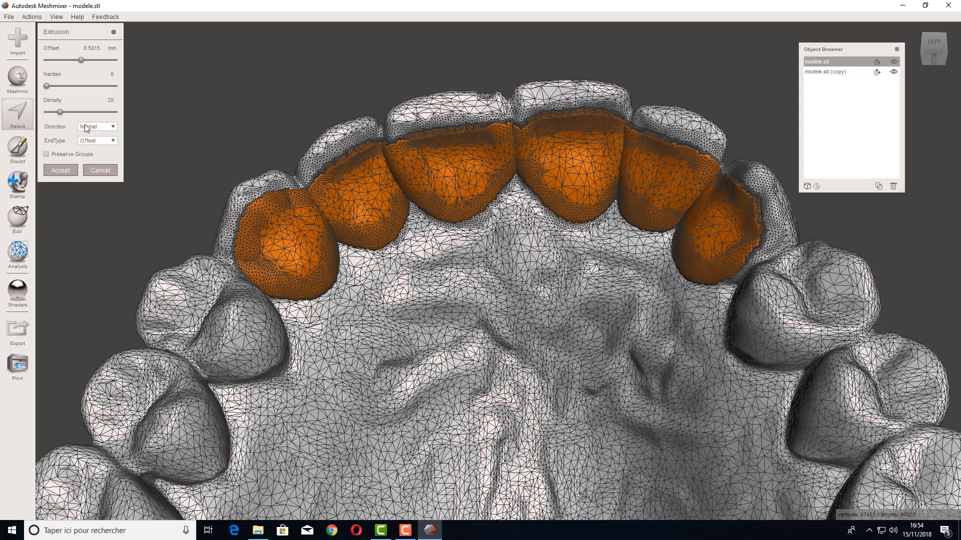
mouse_move(60, 112)
left_mouse_down()
mouse_move(83, 113)
mouse_move(72, 114)
left_mouse_up()
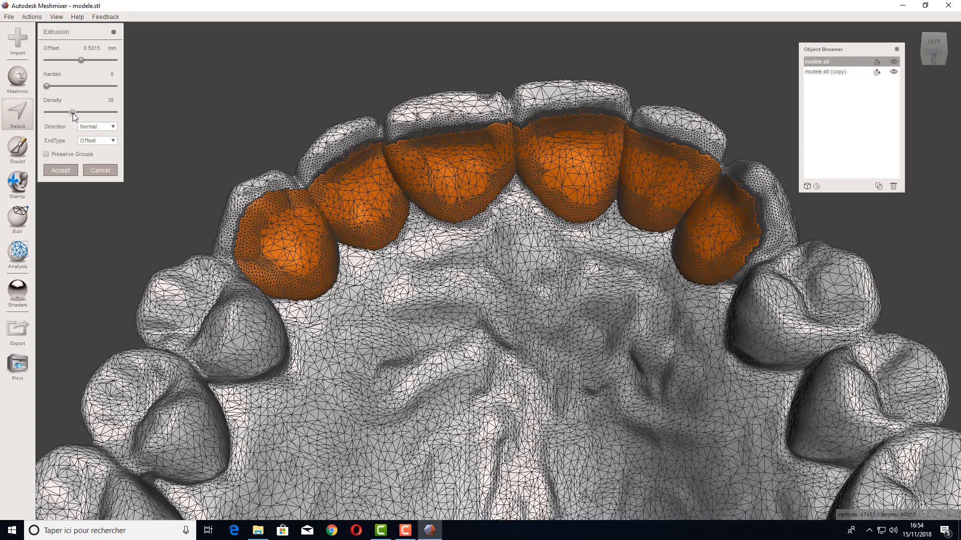
left_click(63, 171)
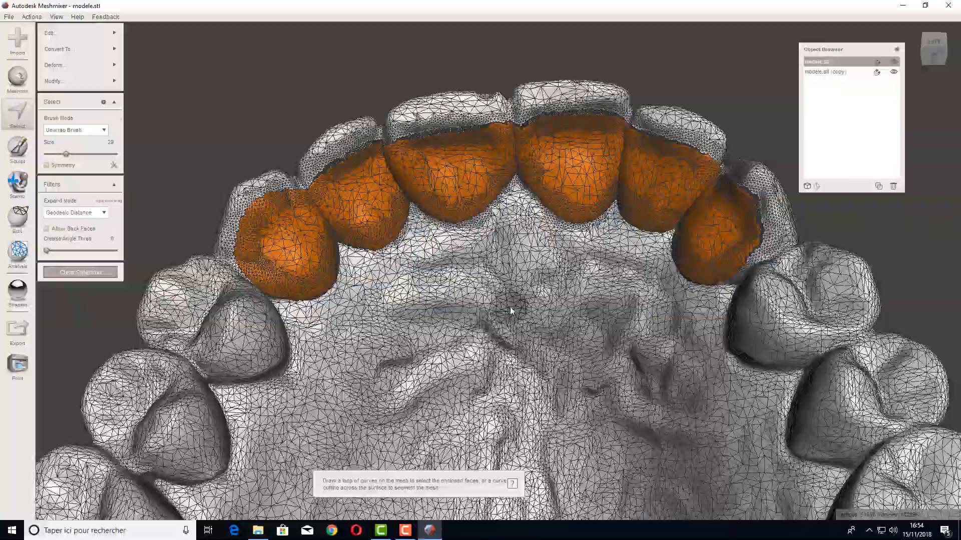
Step: Clear the selection, select both models and apply a Precise Boolean Difference to isolate the crown shell
left_click(74, 273)
right_click_drag(500, 361, 467, 345)
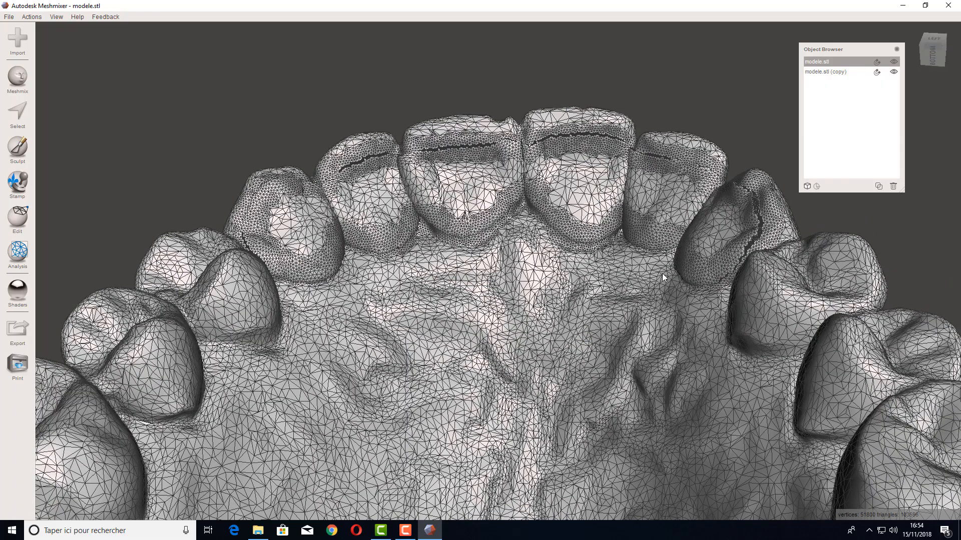
left_click(829, 71, "shift")
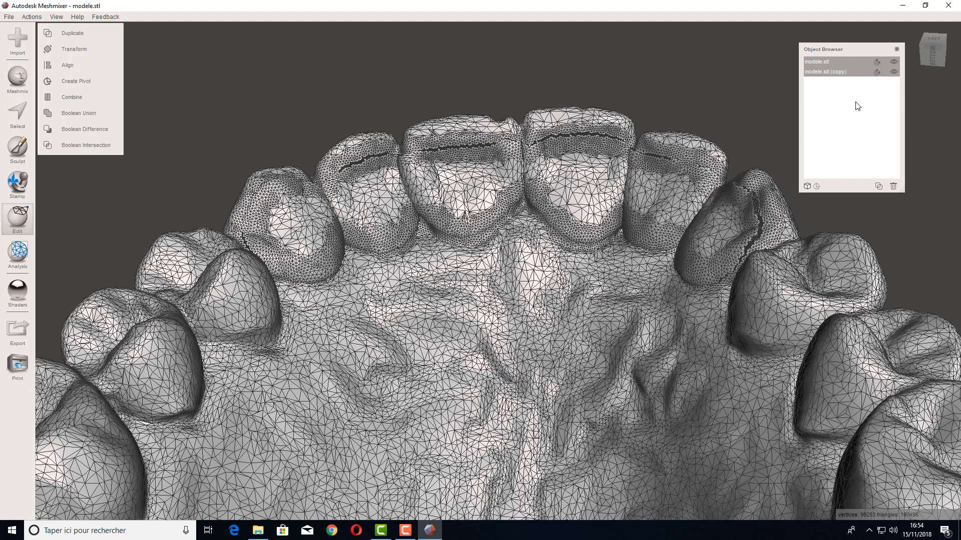
left_click(82, 130)
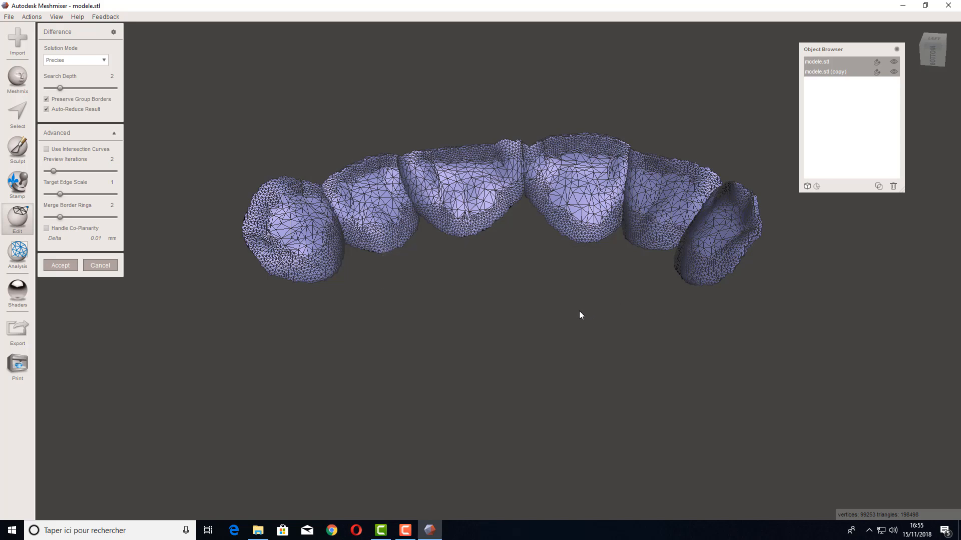
right_click_drag(579, 311, 582, 328)
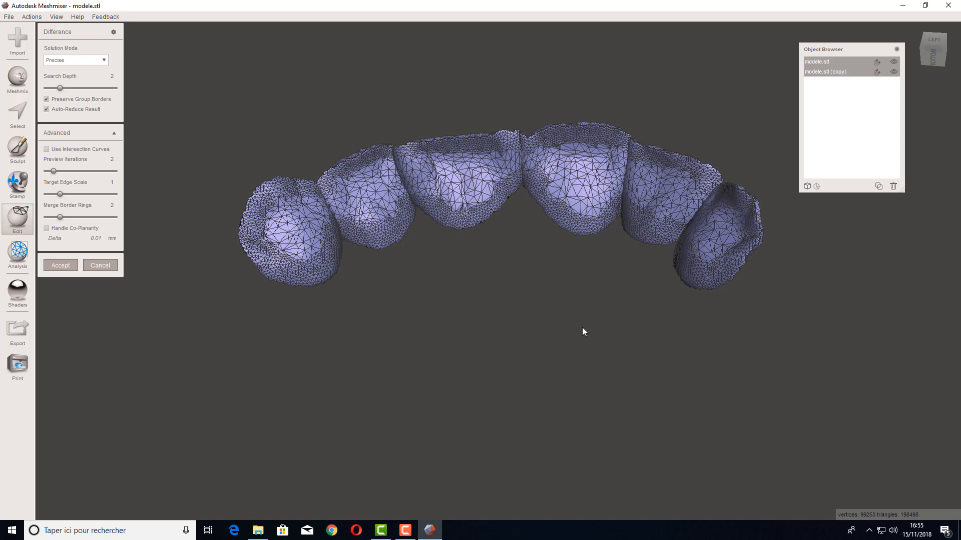
left_click(59, 265)
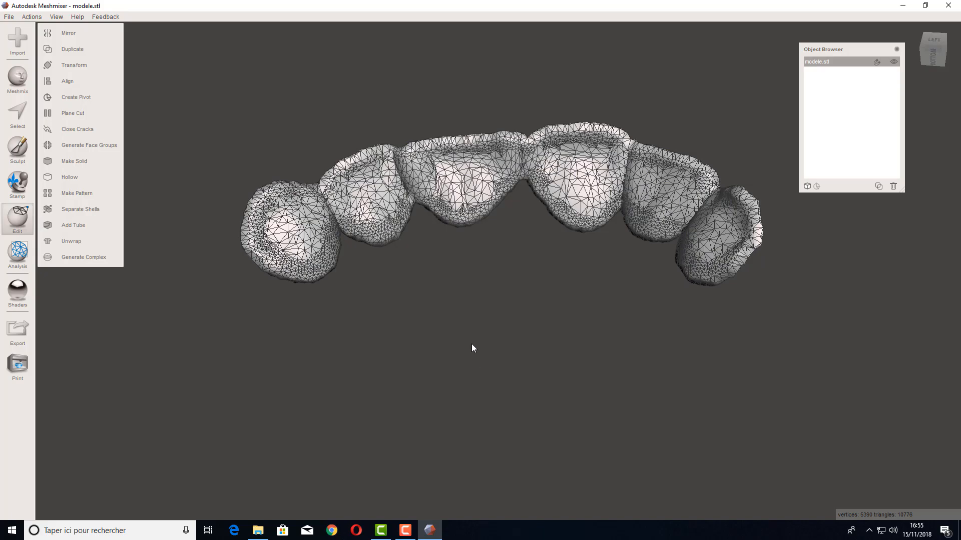
Step: Turn off the wireframe display on the crown shell
right_click_drag(473, 348, 443, 297)
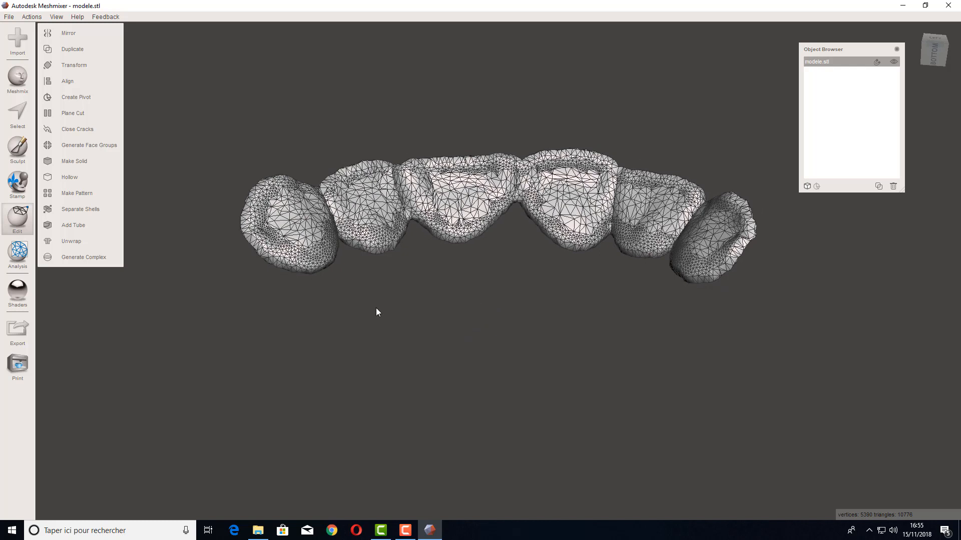
key("w")
mouse_move(379, 311)
right_mouse_down()
mouse_move(485, 317)
mouse_move(474, 362)
mouse_move(491, 358)
mouse_move(467, 325)
mouse_move(456, 353)
mouse_move(372, 278)
right_mouse_up()
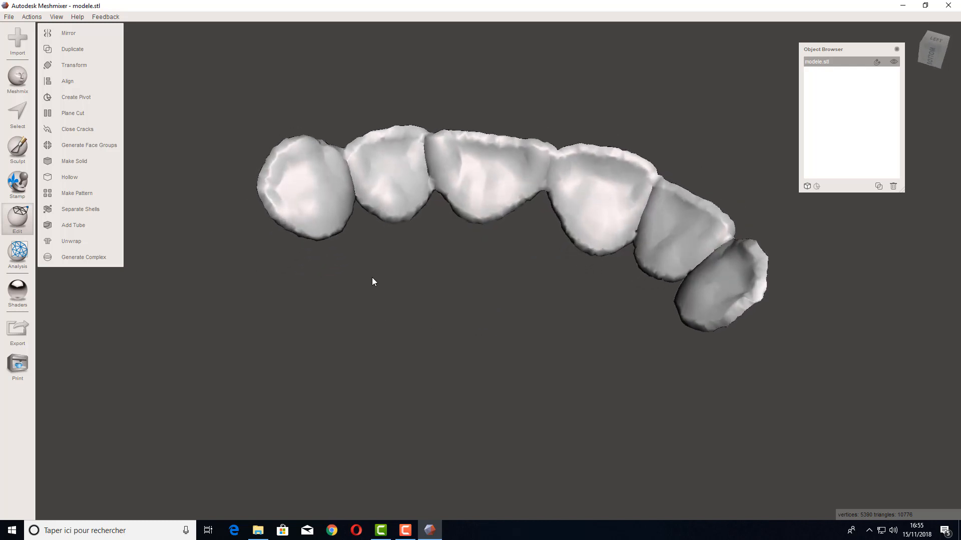
Step: Open Sculpt and pick the BubbleSmooth brush
left_click(18, 149)
mouse_move(70, 55)
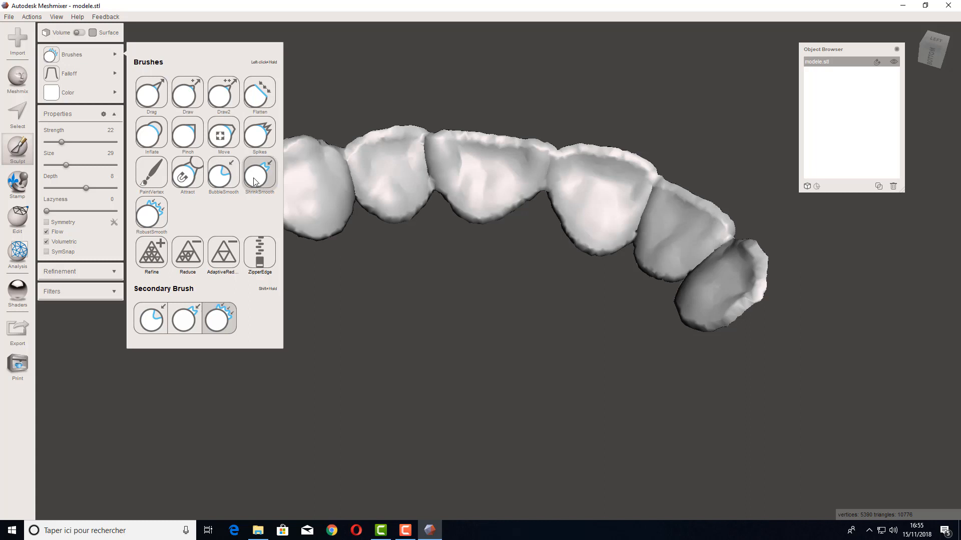
left_click(223, 179)
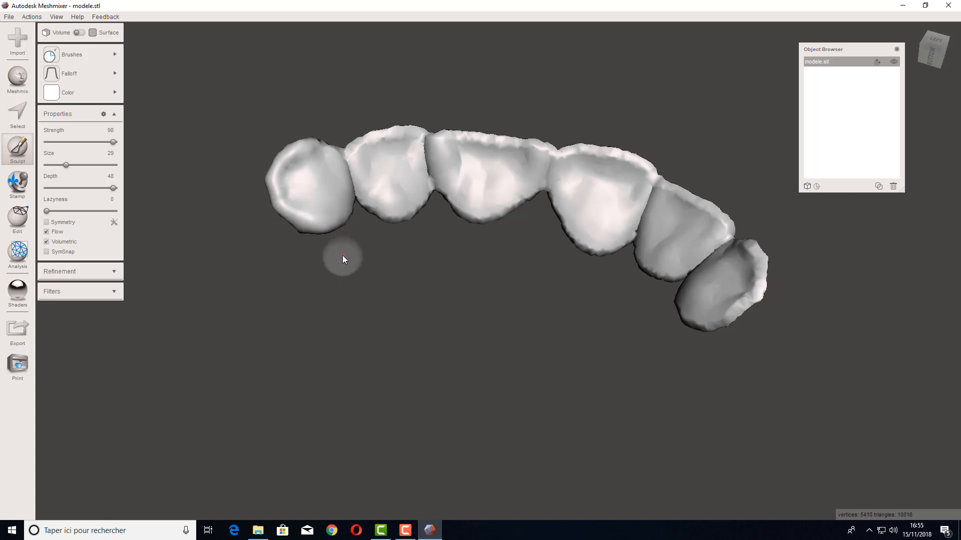
Step: Undo the recent sculpt strokes on the crown shell
key("ctrl+z")
key("ctrl+z")
key("ctrl+z")
key("ctrl+z")
key("ctrl+z")
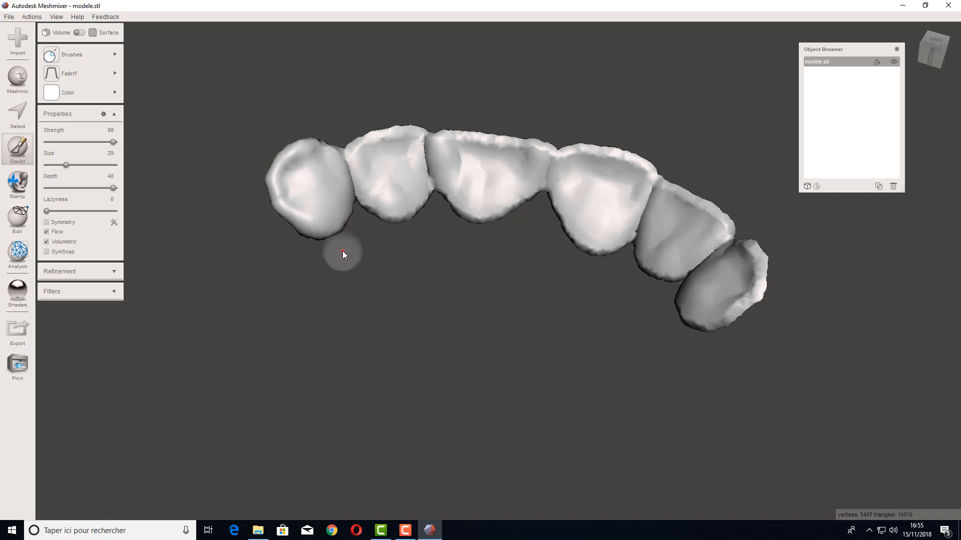
key("ctrl+z")
key("ctrl+z")
key("ctrl+z")
key("ctrl+z")
key("ctrl+z")
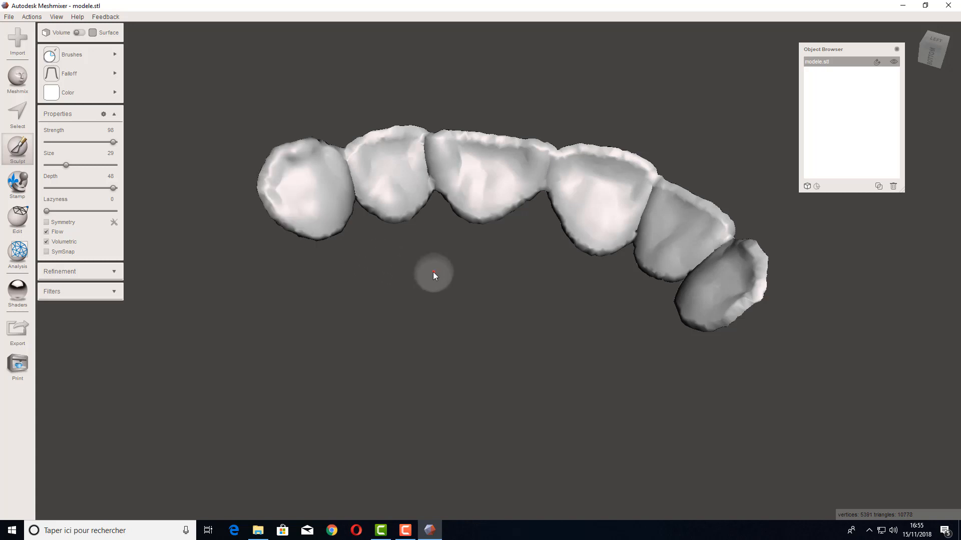
Step: Orbit around the crown shell to inspect its shape
right_click_drag(433, 273, 482, 295)
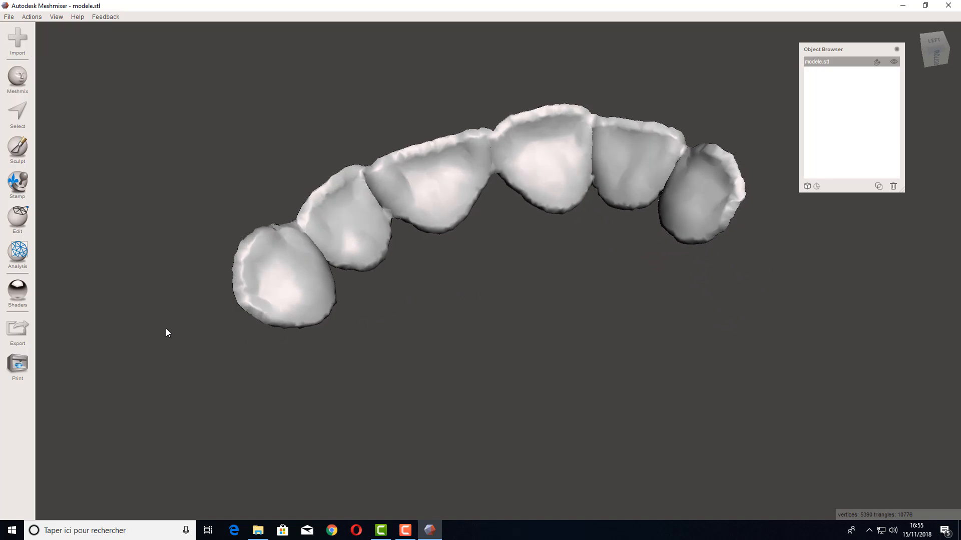
right_click_drag(165, 332, 654, 351)
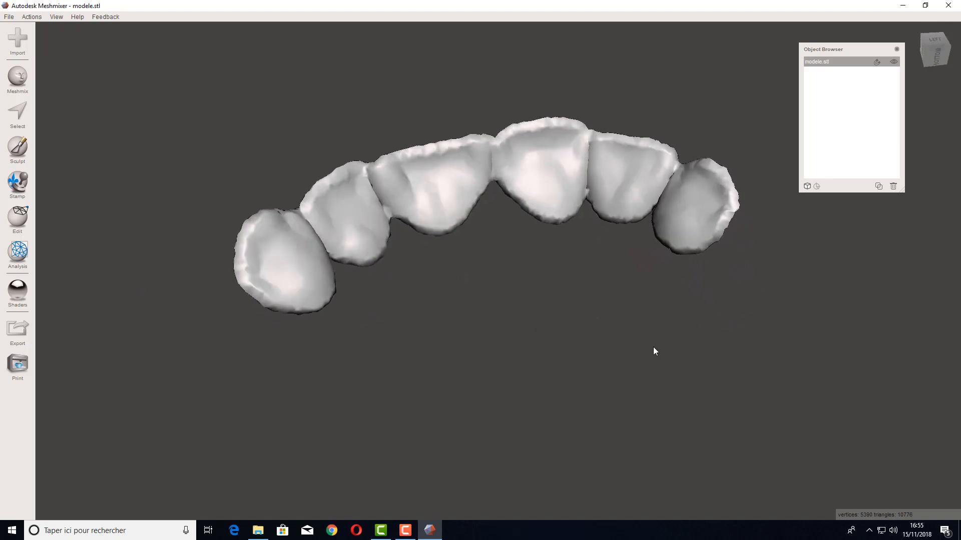
right_click_drag(539, 321, 553, 315)
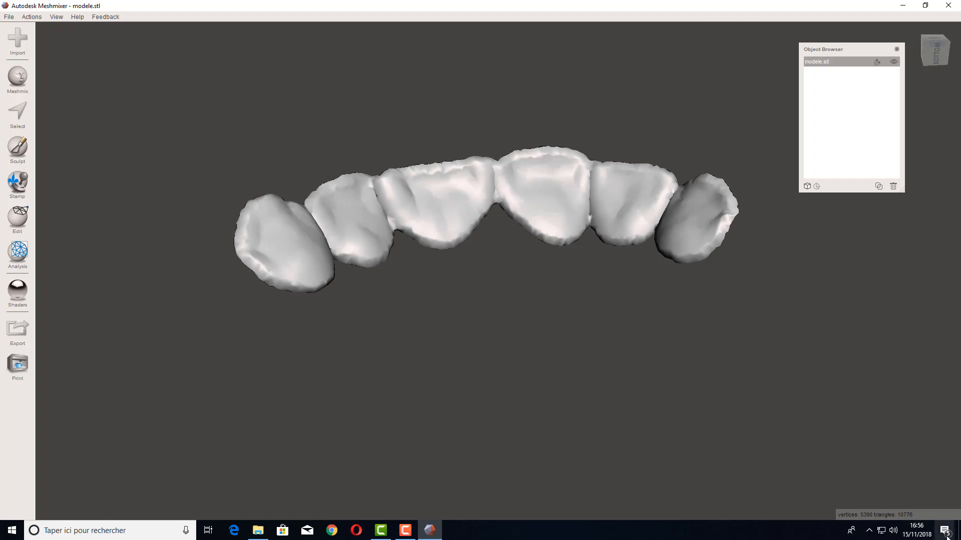
left_click(405, 529)
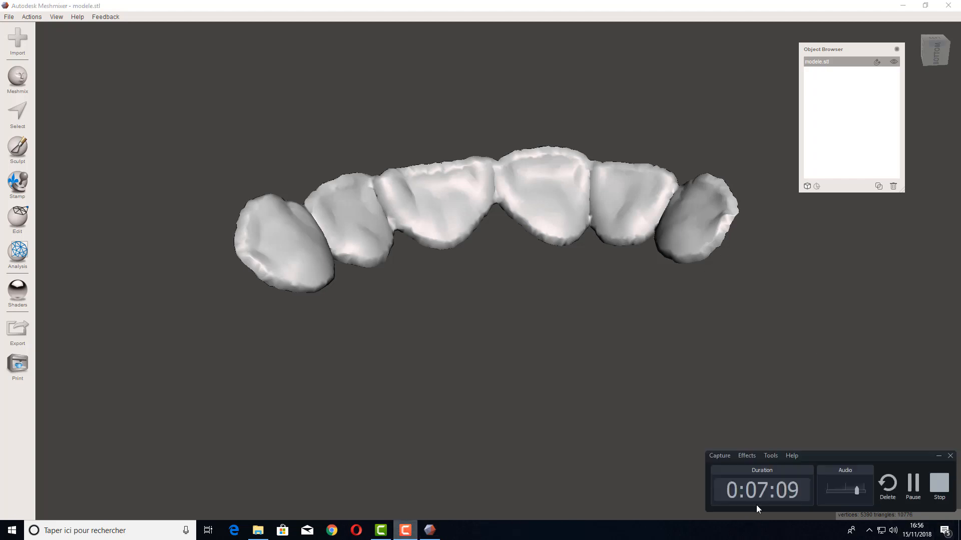